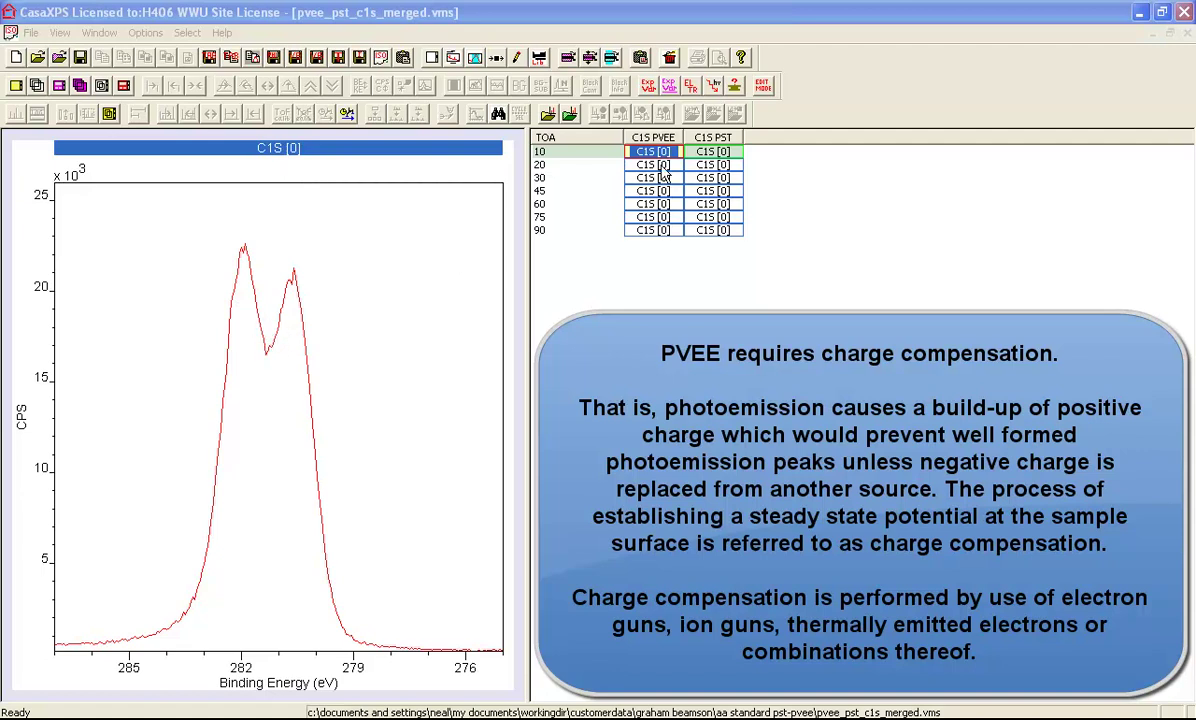
Select both the 10° and 45° C1S PVEE spectra in the browser grid.
{"action": "key", "text": "Down"}
{"action": "key", "text": "Down"}
{"action": "key", "text": "Down"}
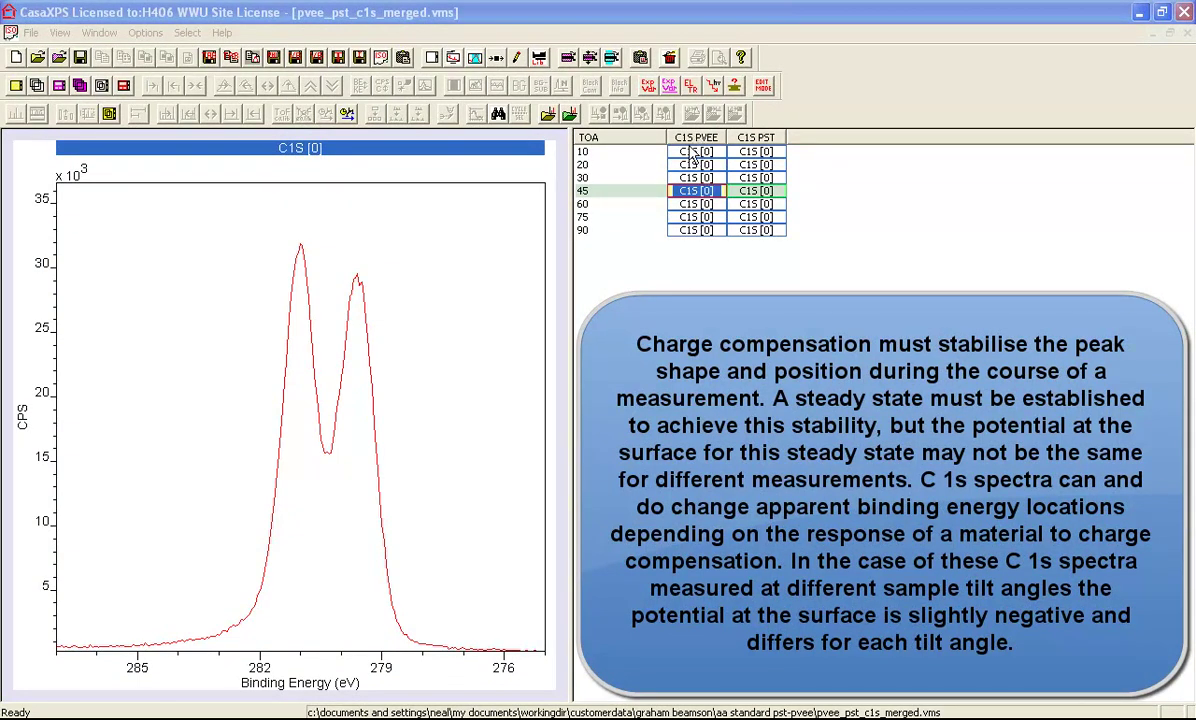
{"action": "left_click", "coordinate": [695, 151]}
{"action": "left_click", "coordinate": [688, 190], "text": "ctrl"}
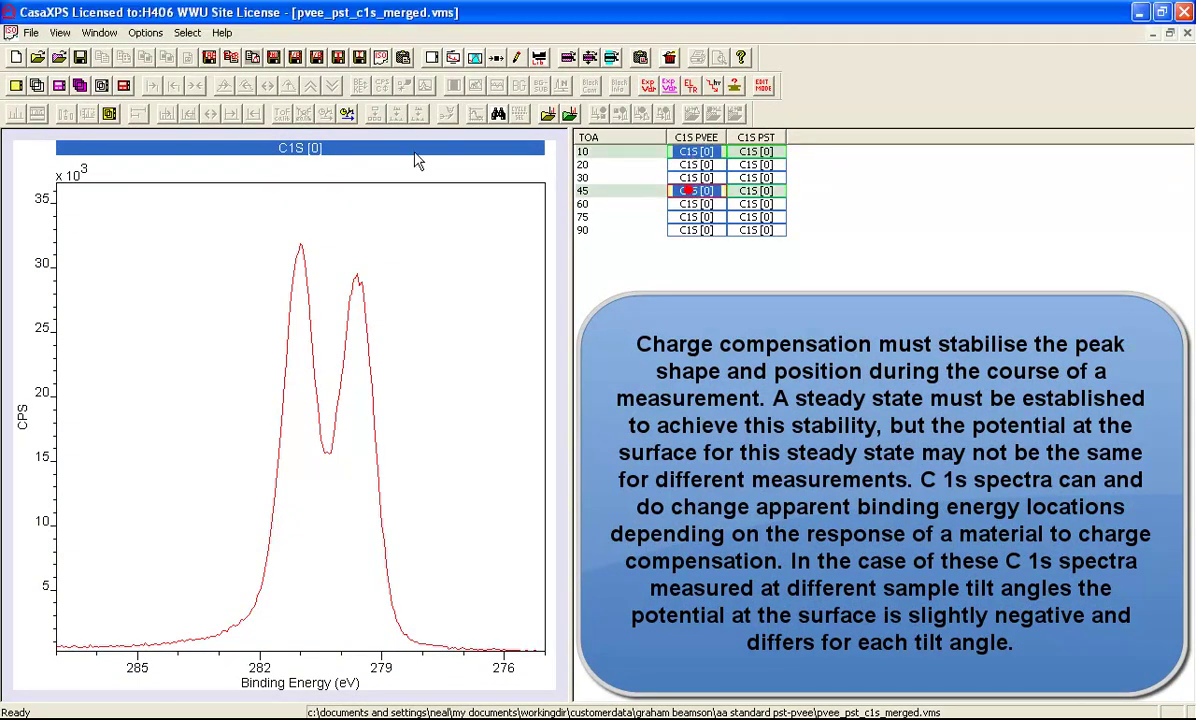
Overlay the 10° and 45° spectra, then extend the selection over TOA 10 through 45.
{"action": "left_click", "coordinate": [37, 86]}
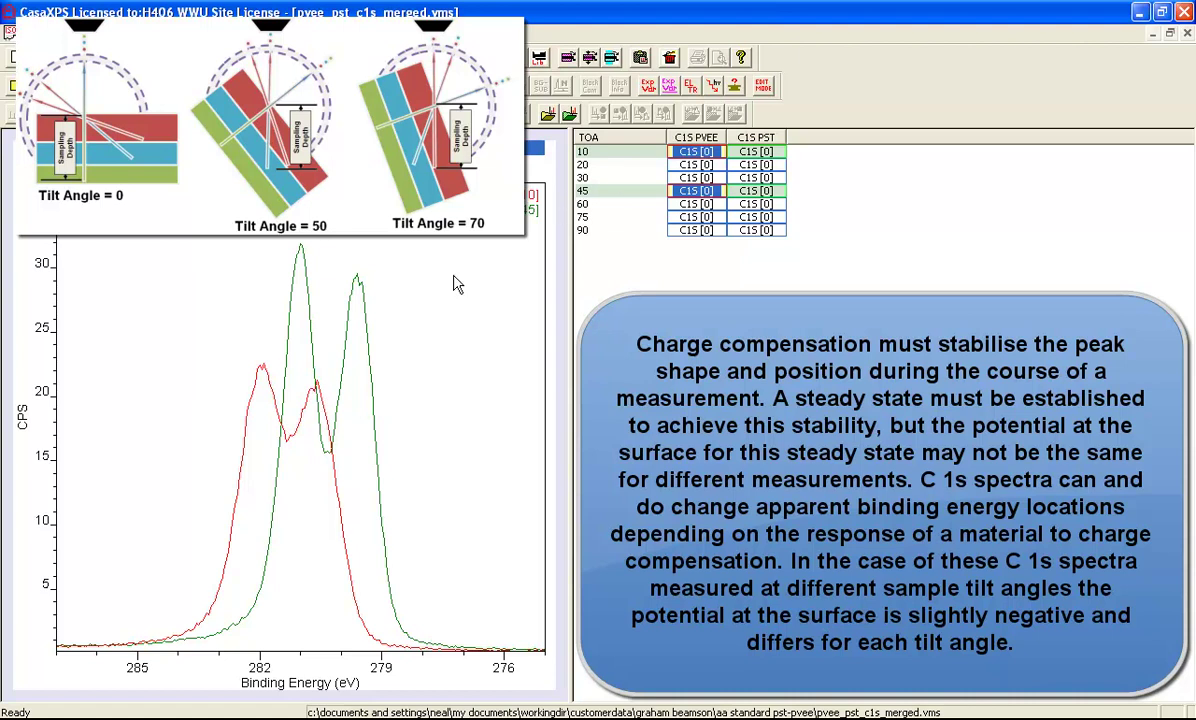
{"action": "left_click", "coordinate": [705, 155]}
{"action": "left_click_drag", "start_coordinate": [705, 160], "coordinate": [693, 188]}
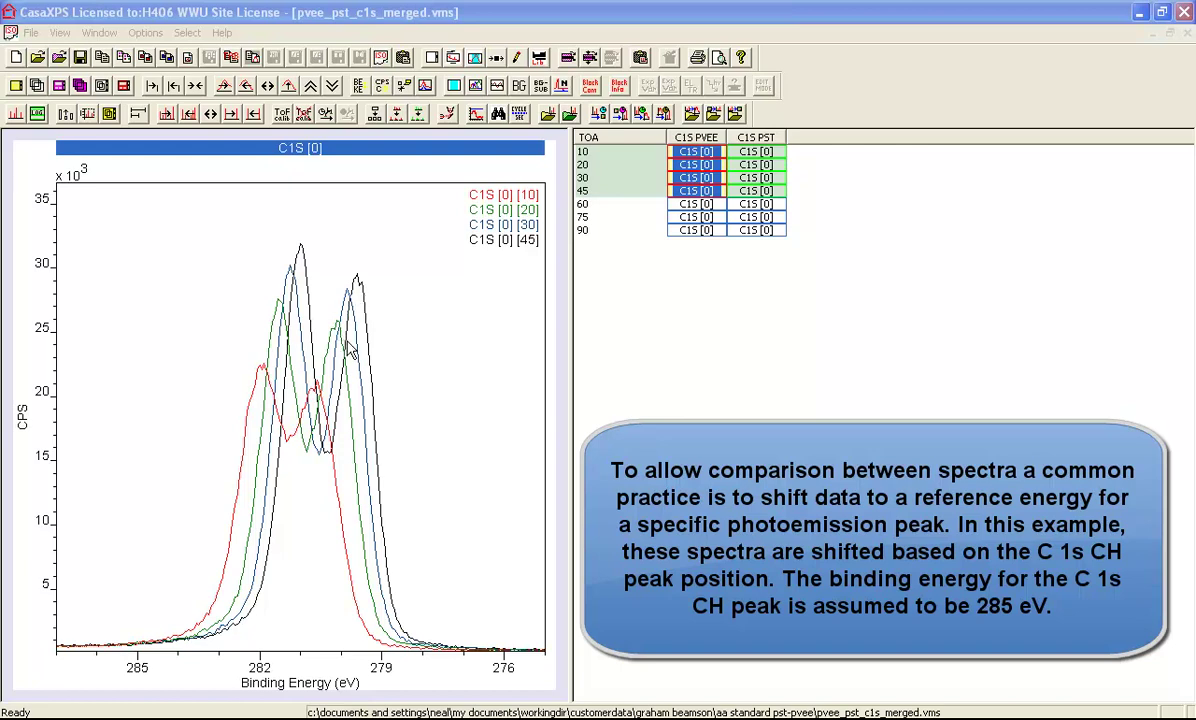
In Quantification Parameters, show only the 45° spectrum and create a 286.4–275.6 eV U 2 Tougaard region.
{"action": "left_click", "coordinate": [405, 225]}
{"action": "left_click", "coordinate": [475, 58]}
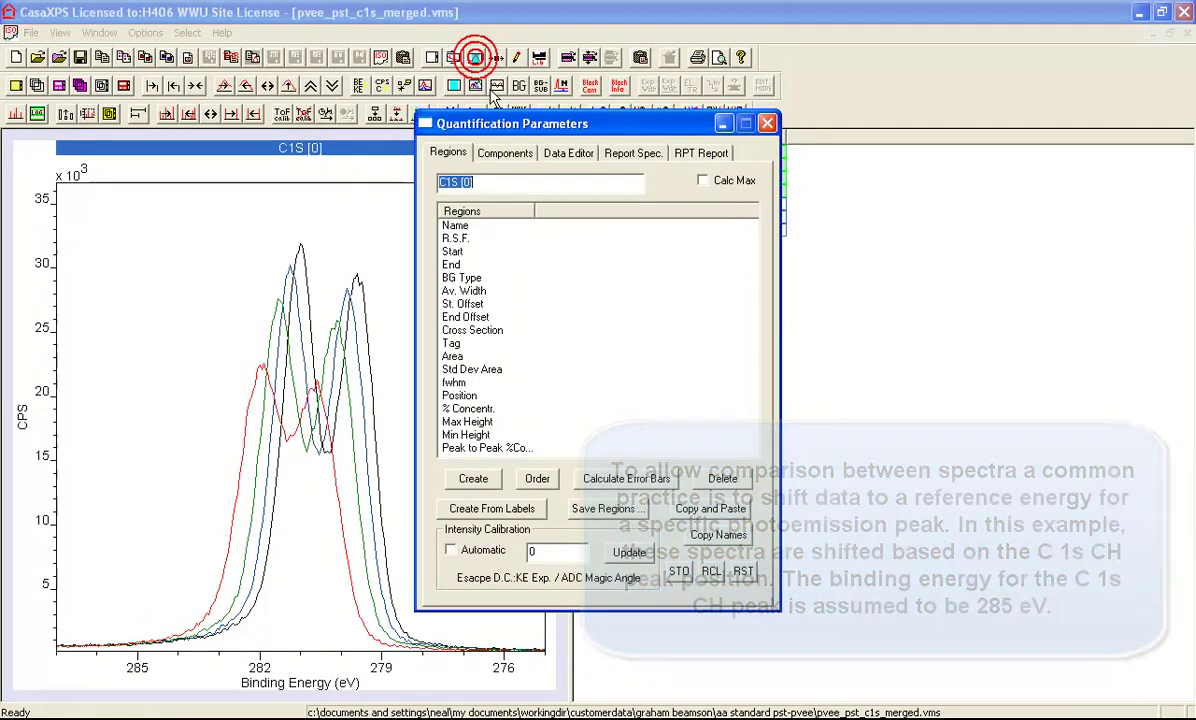
{"action": "left_click_drag", "start_coordinate": [494, 123], "coordinate": [859, 204]}
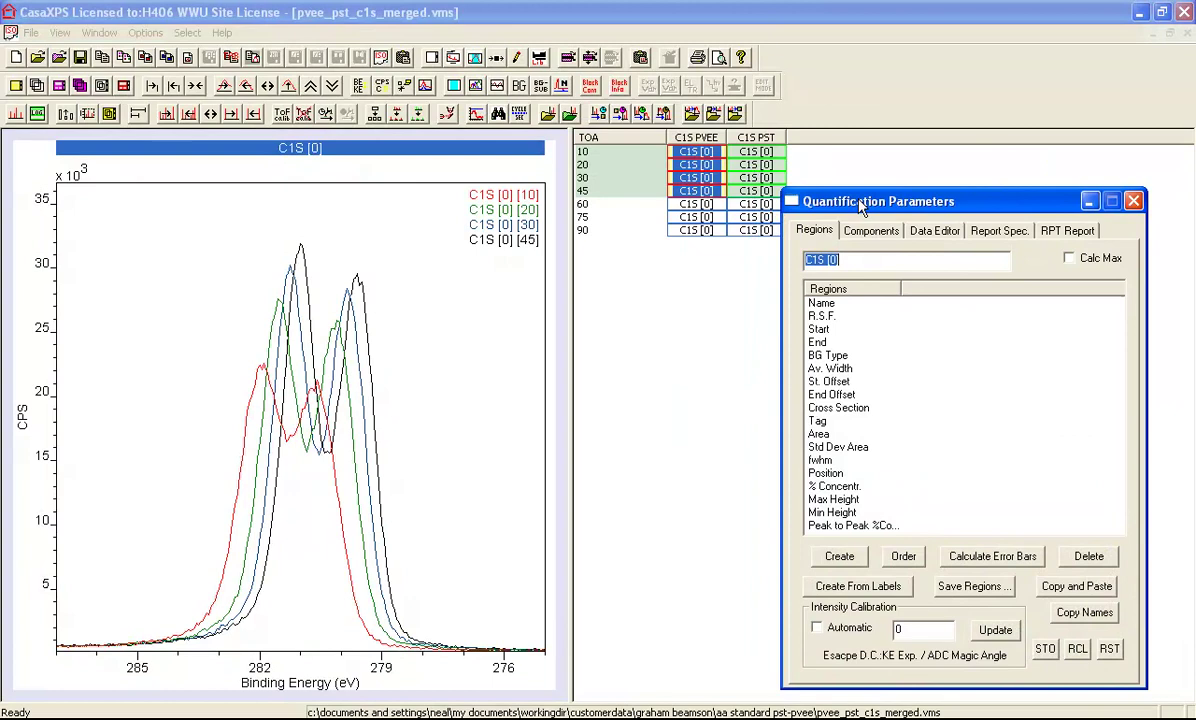
{"action": "left_click", "coordinate": [704, 140]}
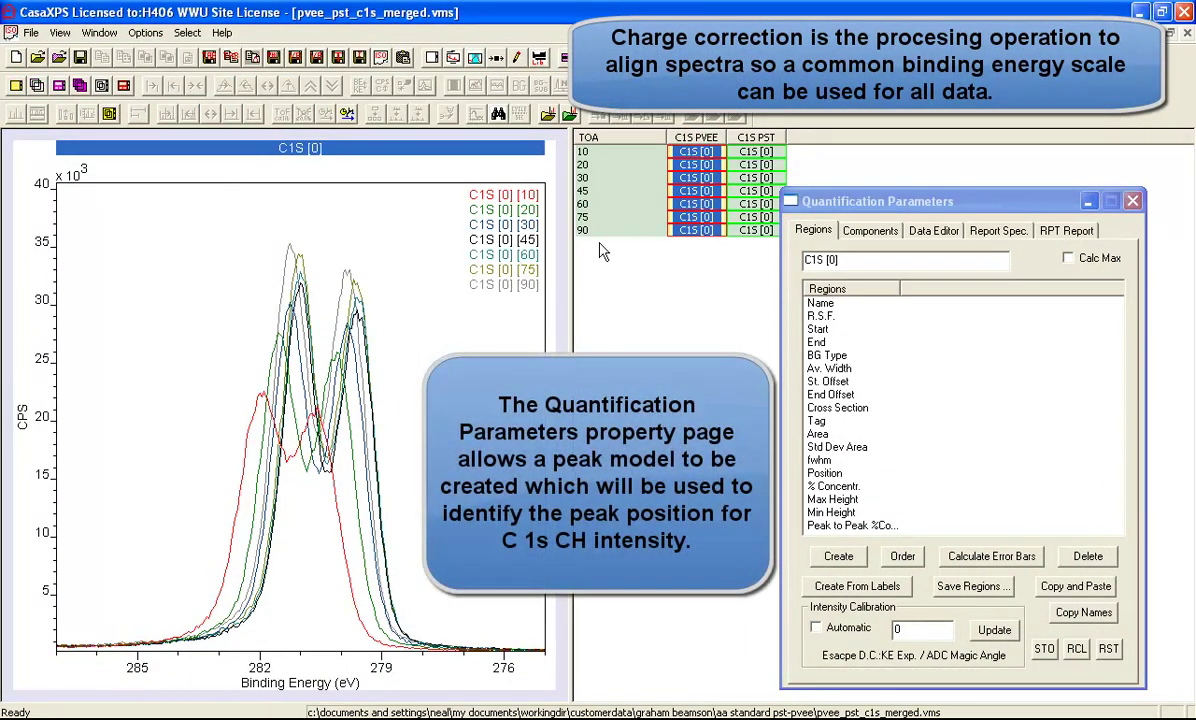
{"action": "left_click", "coordinate": [617, 190]}
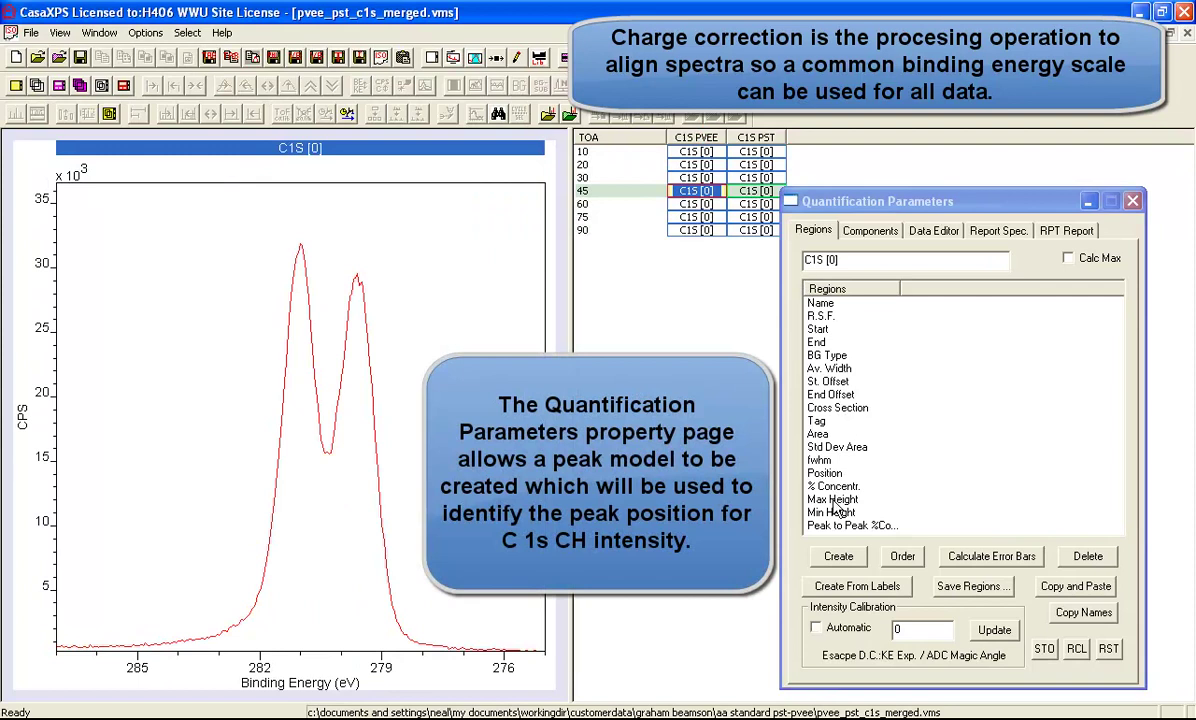
{"action": "left_click", "coordinate": [838, 556]}
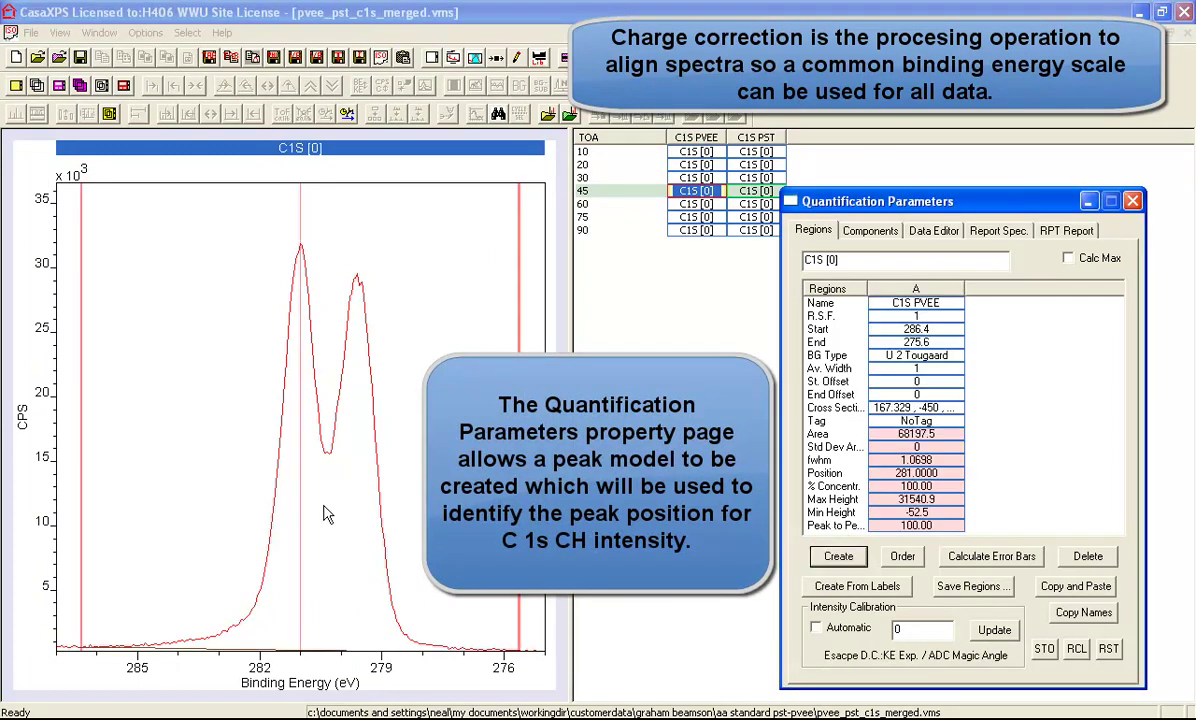
{"action": "left_click", "coordinate": [870, 230]}
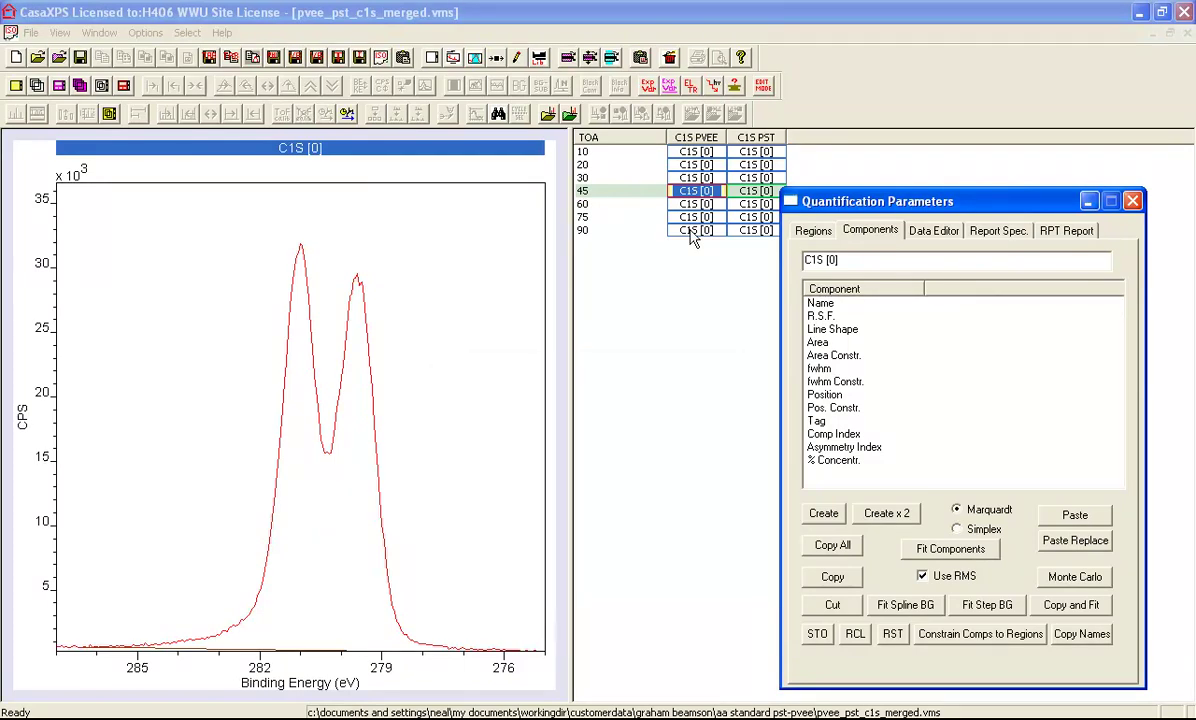
Create two components, move component B onto the left peak near 280.7 eV, and fit.
{"action": "left_click", "coordinate": [813, 231]}
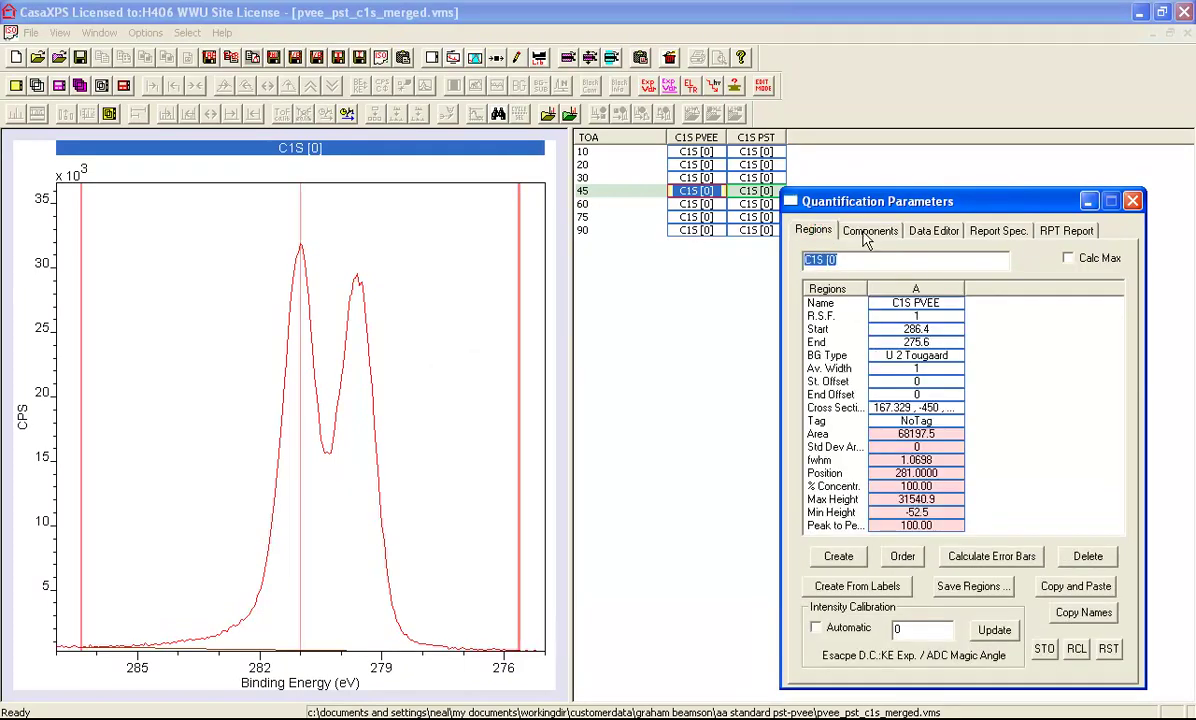
{"action": "left_click", "coordinate": [867, 234]}
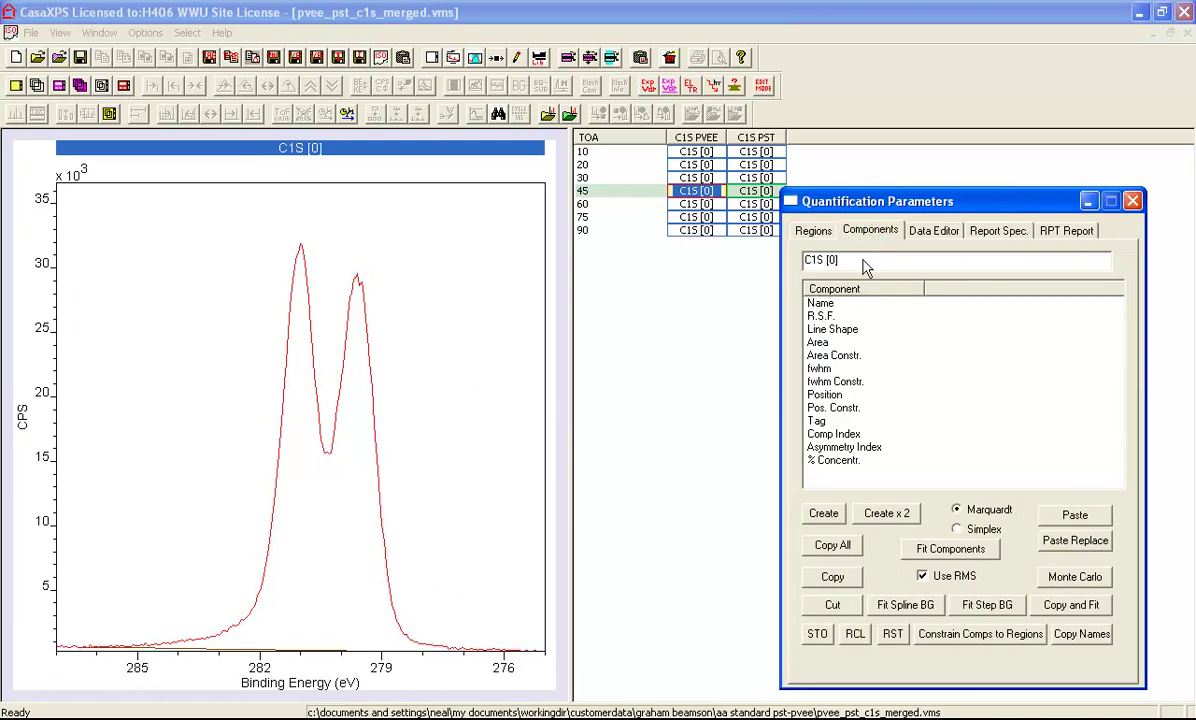
{"action": "left_click", "coordinate": [823, 513]}
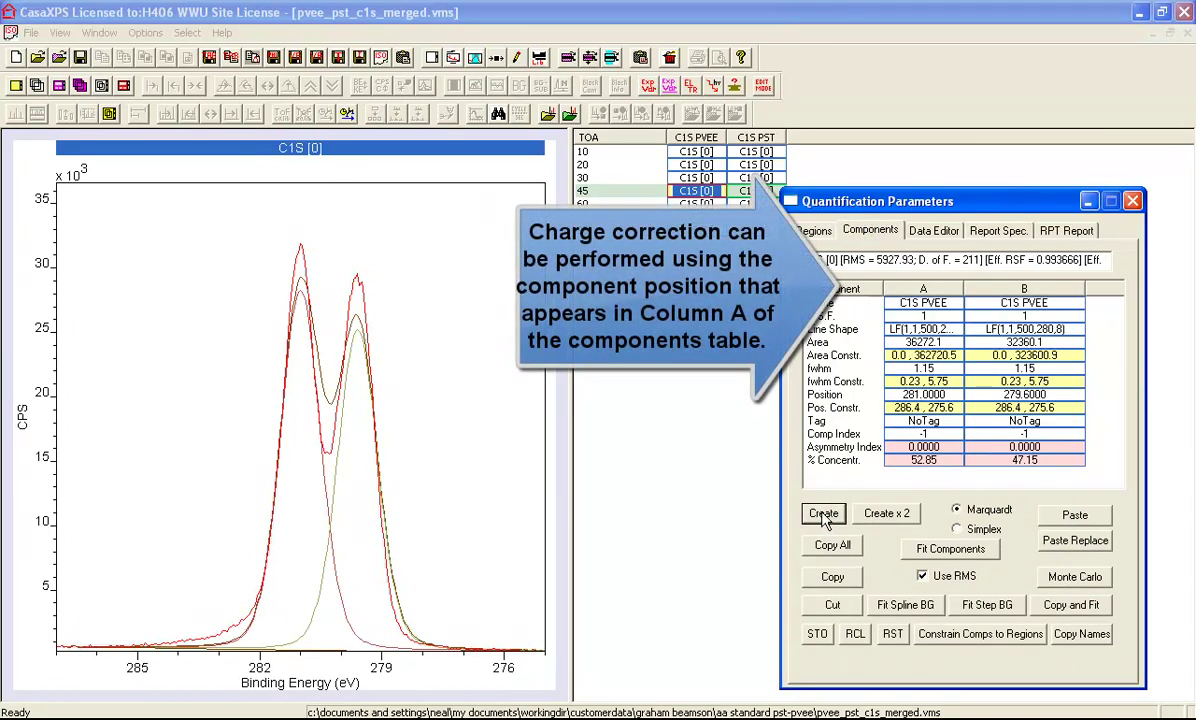
{"action": "left_click_drag", "start_coordinate": [352, 333], "coordinate": [331, 283]}
{"action": "left_click", "coordinate": [941, 548]}
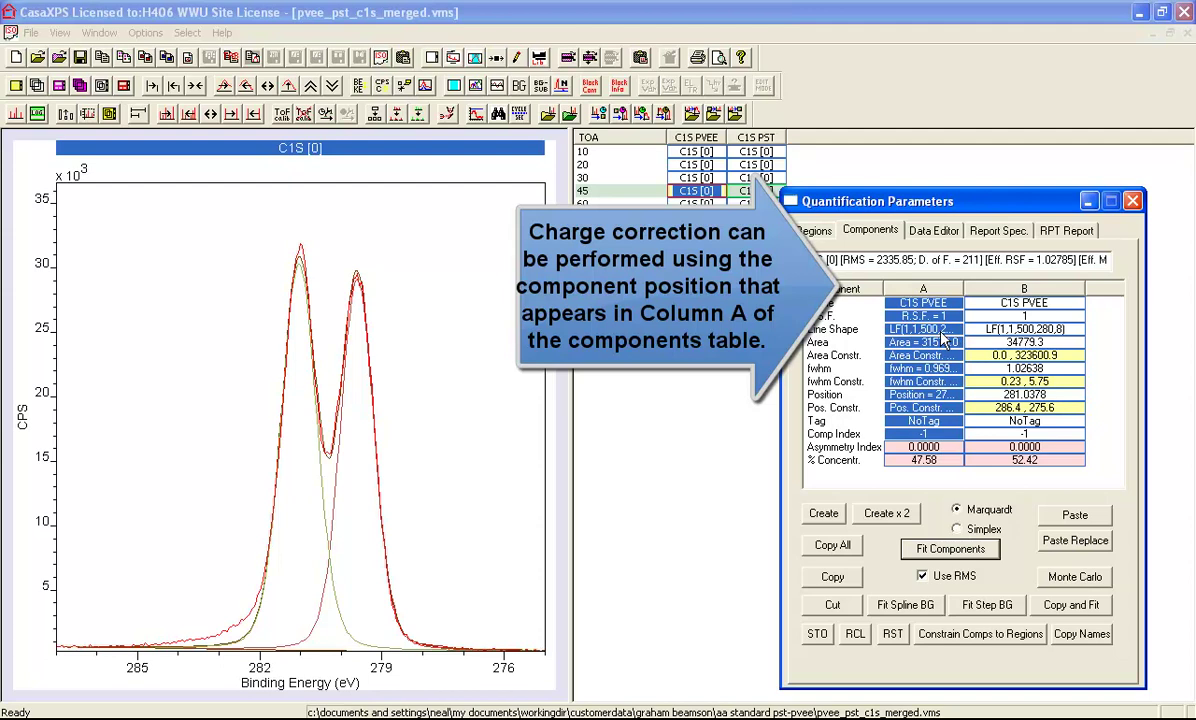
Apply line shape LA(1,1.4,210) to all components and refit.
{"action": "double_click", "coordinate": [902, 328]}
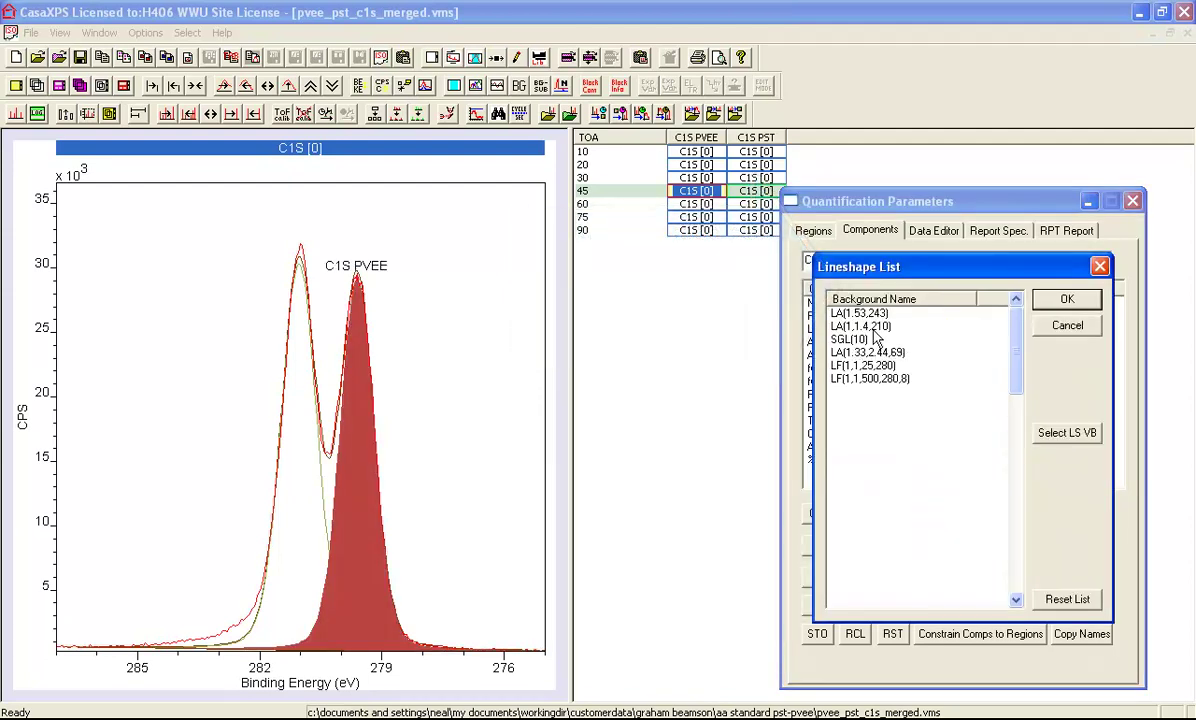
{"action": "double_click", "coordinate": [950, 327]}
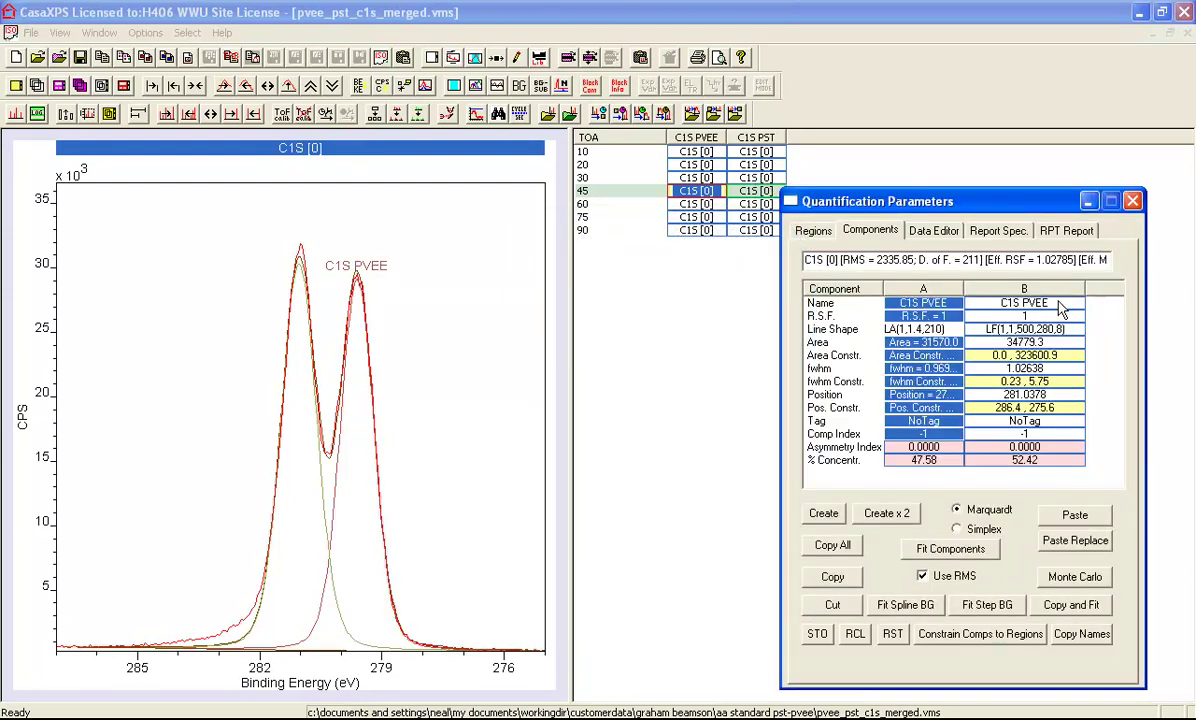
{"action": "key", "text": "Return"}
{"action": "key", "text": "Return"}
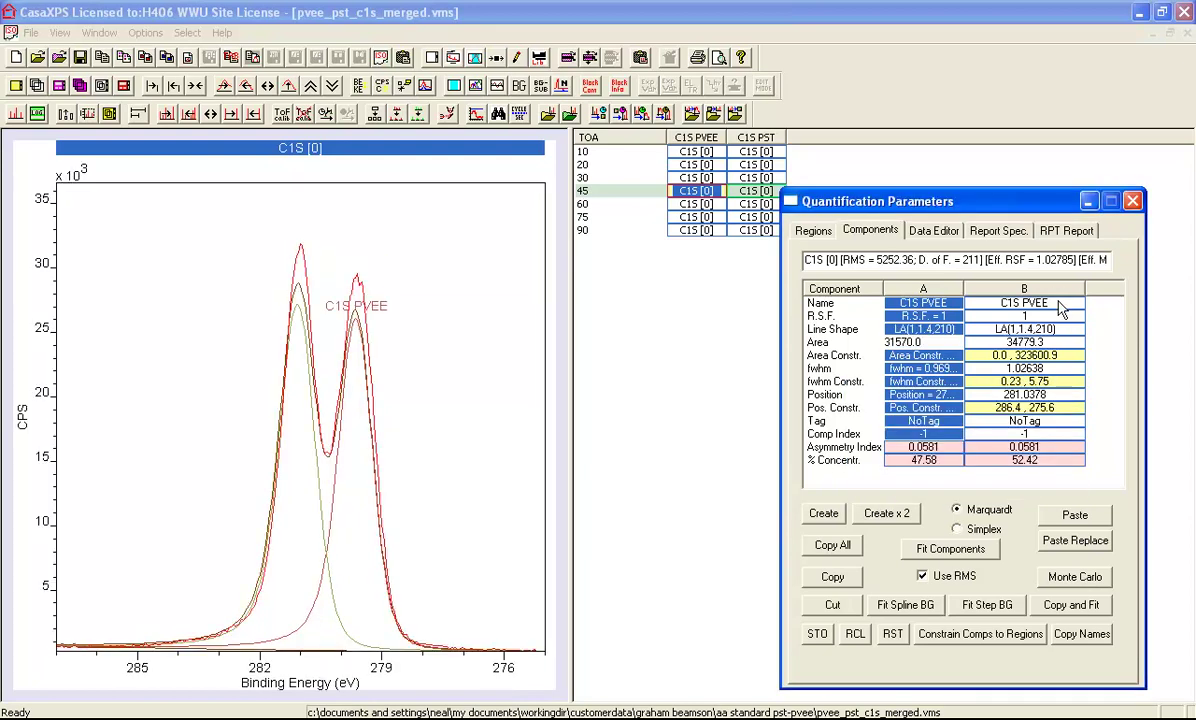
{"action": "left_click", "coordinate": [908, 548]}
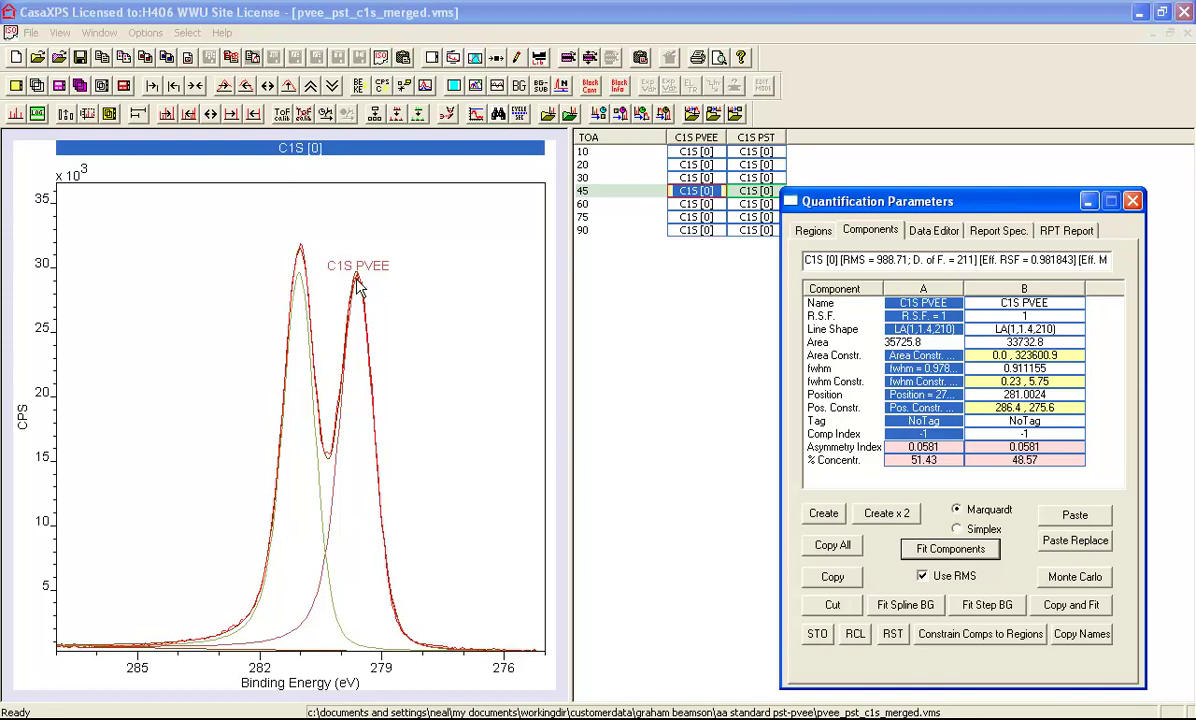
Append CH to component A's name and CO to component B's name.
{"action": "left_click", "coordinate": [923, 302]}
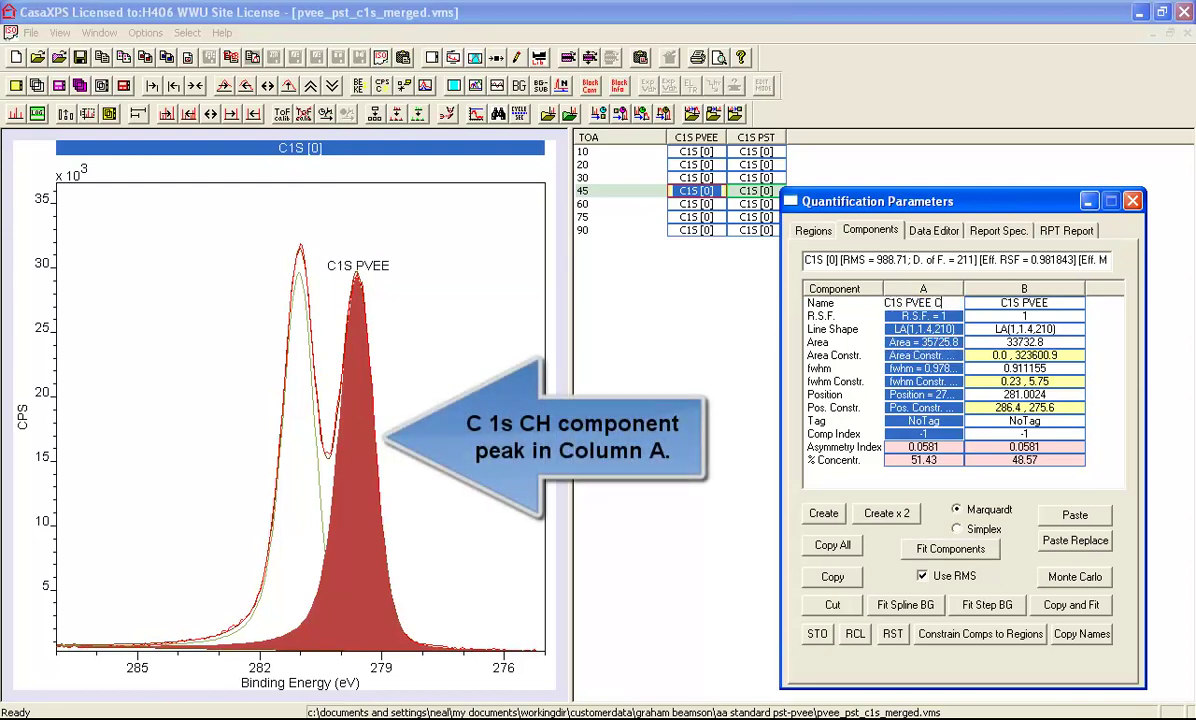
{"action": "type", "text": "CH"}
{"action": "key", "text": "Return"}
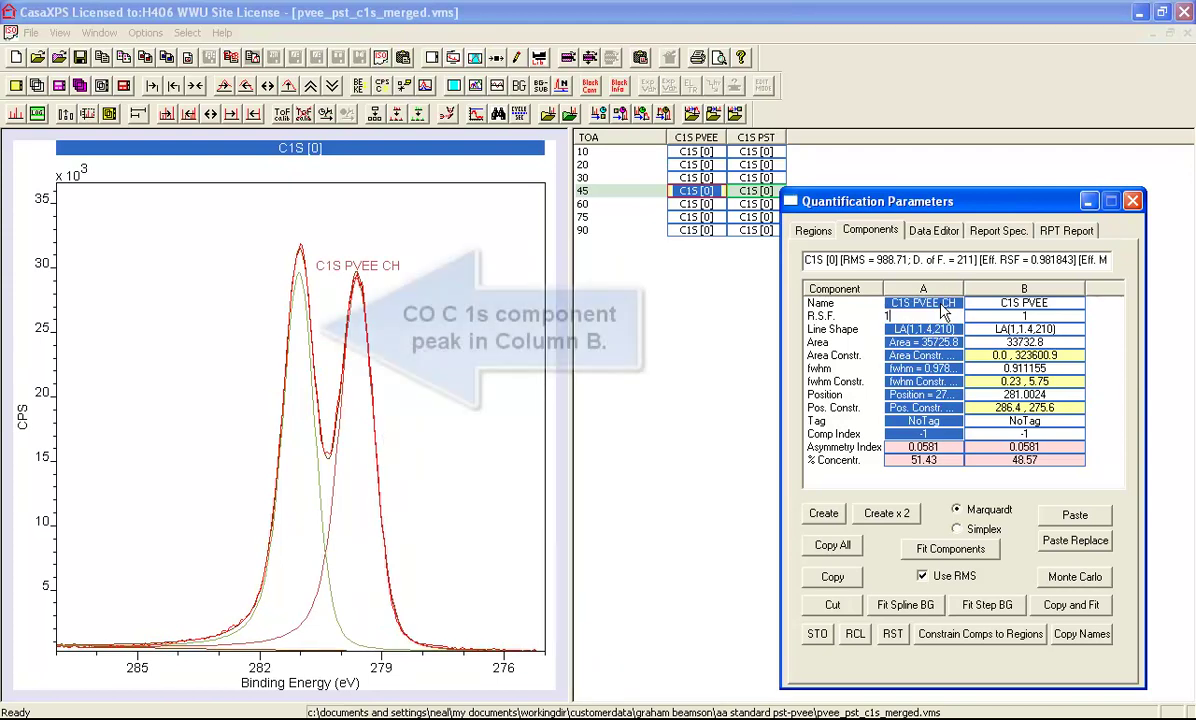
{"action": "left_click", "coordinate": [1047, 304]}
{"action": "left_click", "coordinate": [1047, 304]}
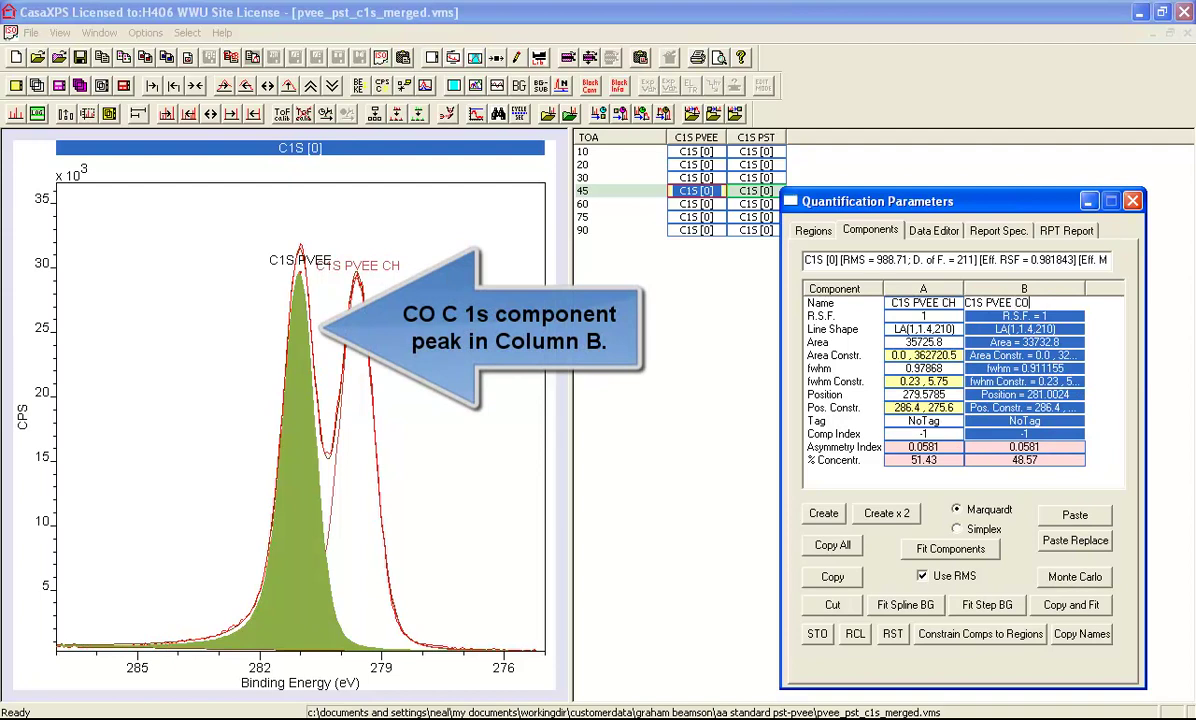
{"action": "type", "text": "CO"}
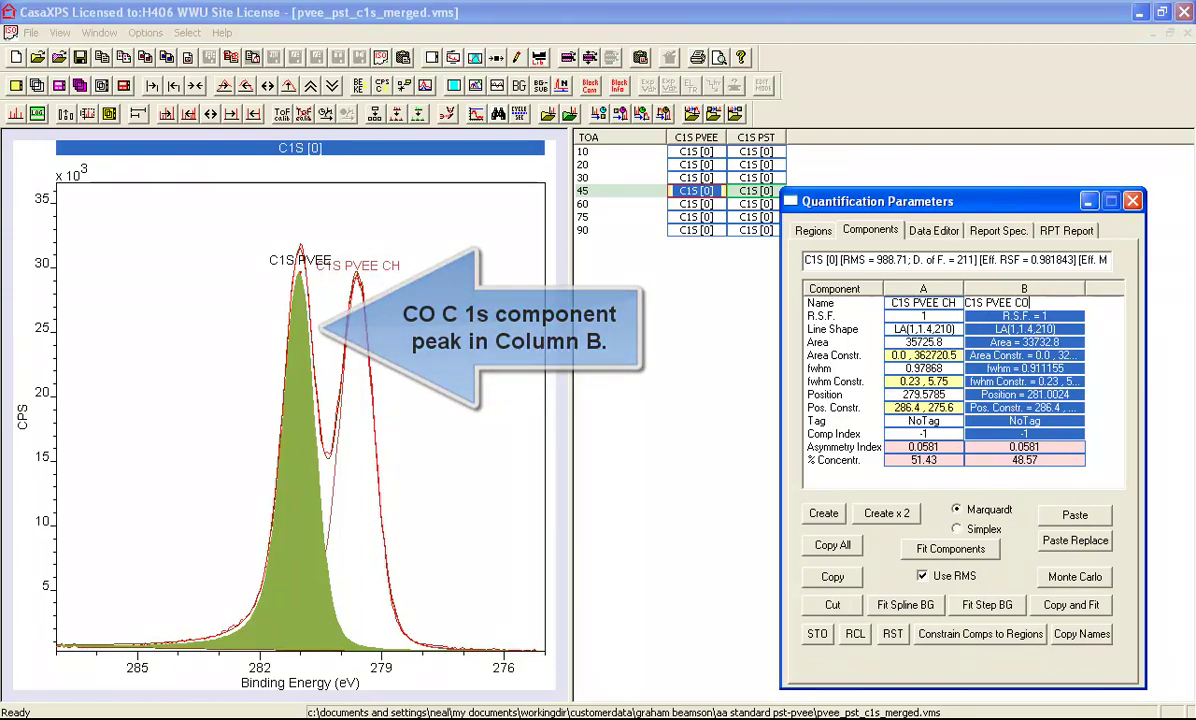
{"action": "key", "text": "Return"}
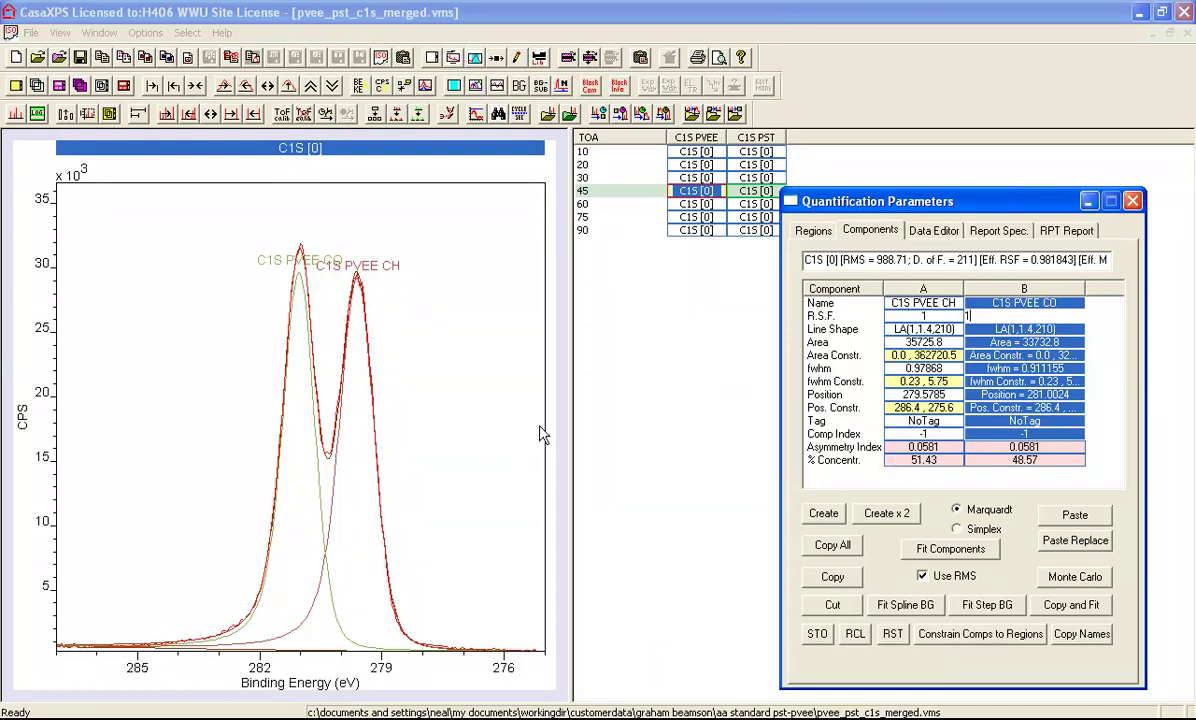
Propagate the region and components to all tilt-angle C1s blocks.
{"action": "right_click", "coordinate": [368, 252]}
{"action": "left_click", "coordinate": [404, 200]}
{"action": "left_click", "coordinate": [404, 224]}
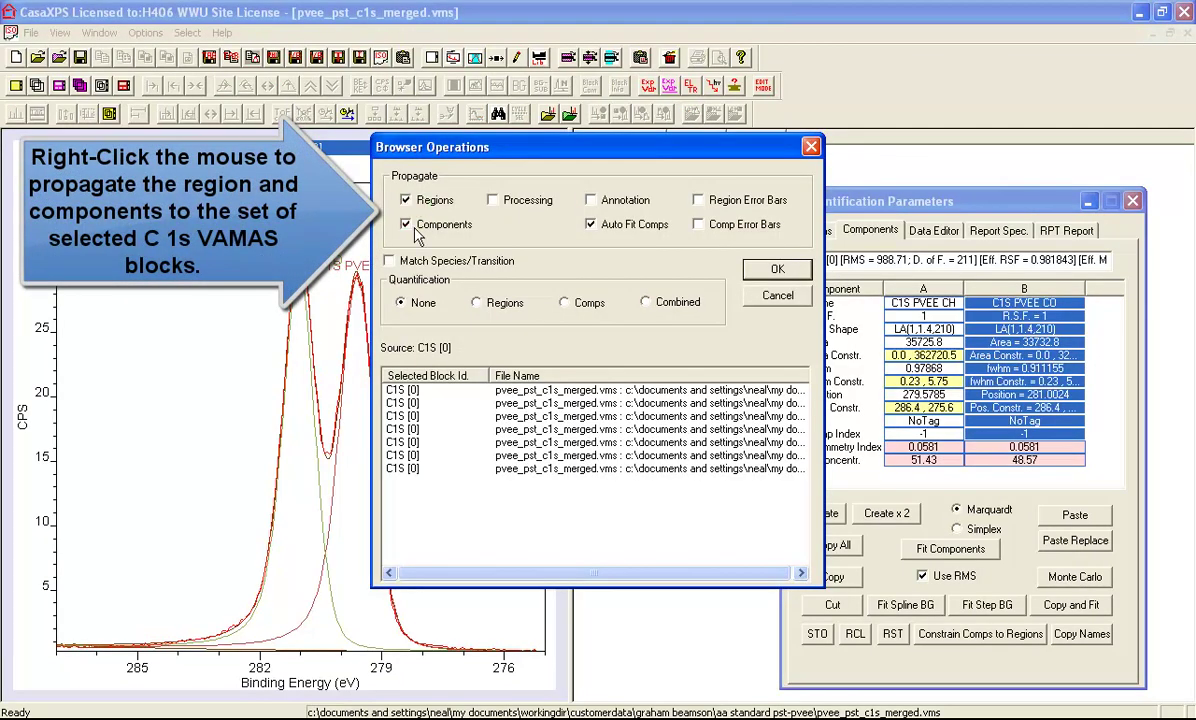
{"action": "left_click", "coordinate": [777, 269]}
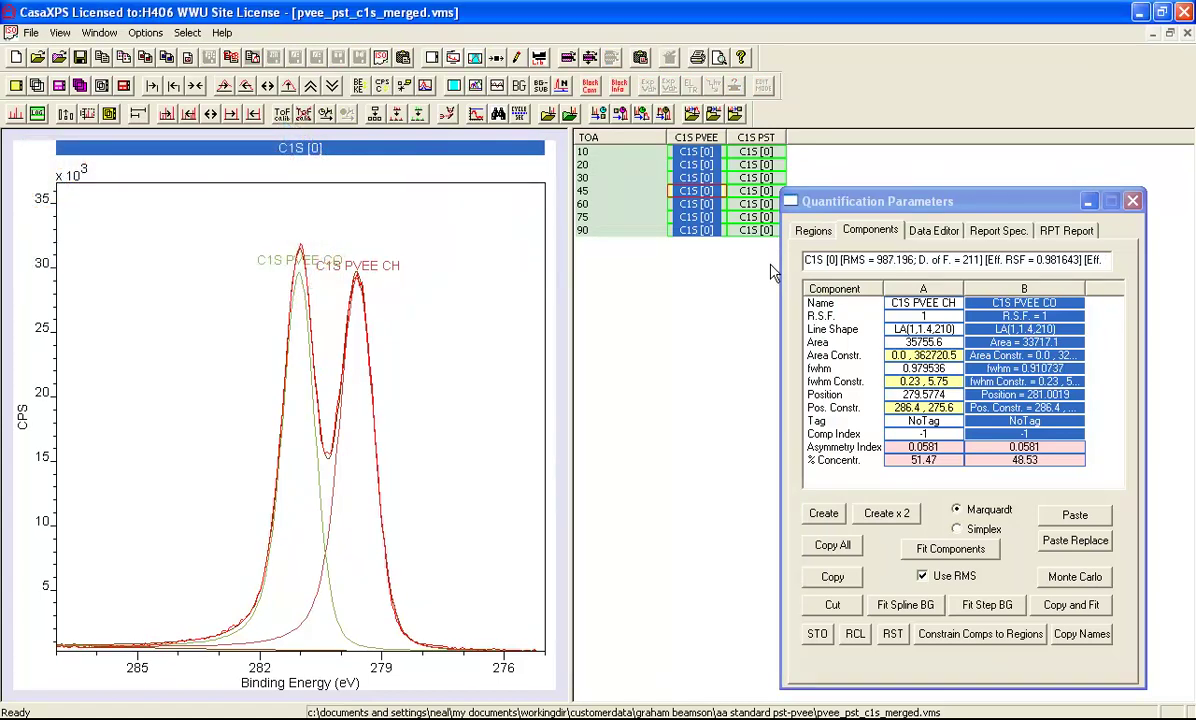
Check the fits at 10°, 30° and neighbouring angles, then select every C1s block.
{"action": "left_click_drag", "start_coordinate": [859, 206], "coordinate": [870, 190]}
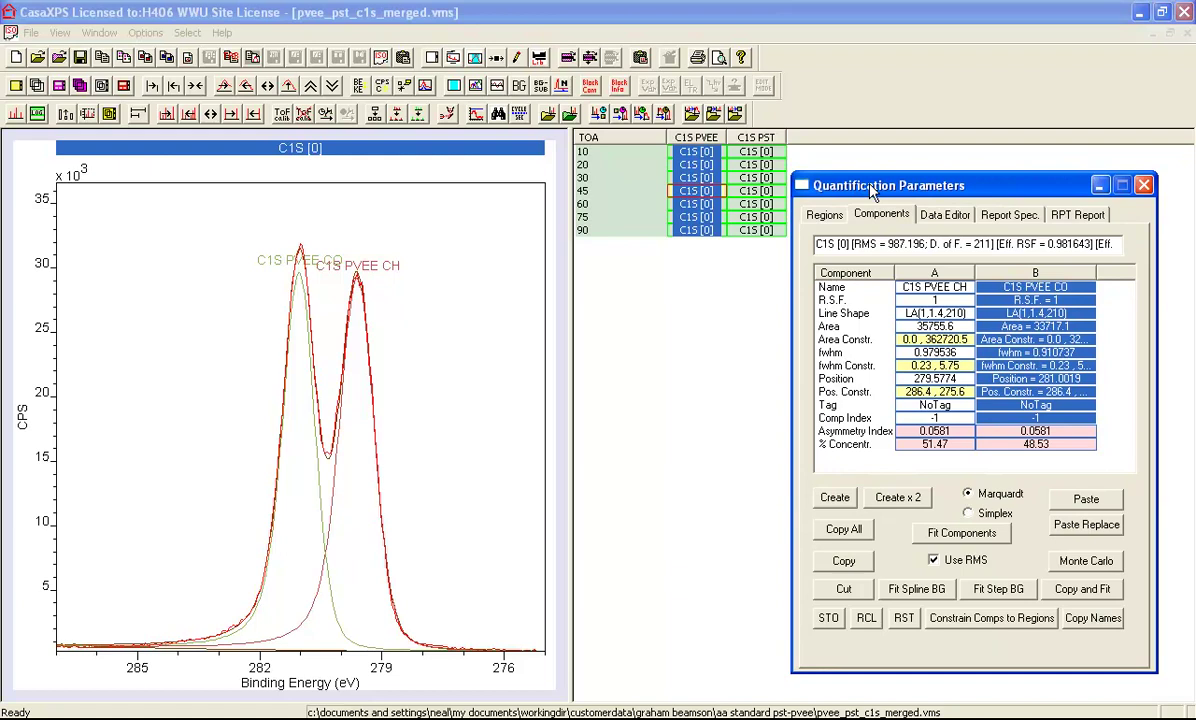
{"action": "left_click", "coordinate": [694, 151]}
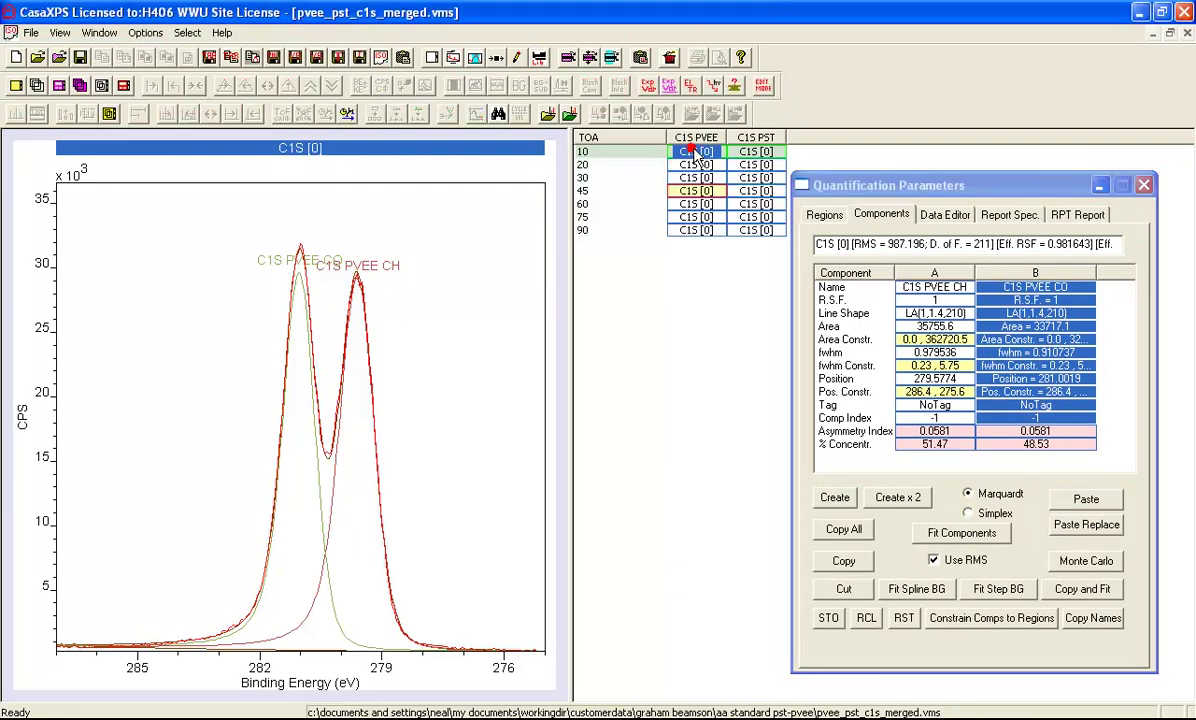
{"action": "key", "text": "Down"}
{"action": "key", "text": "Down"}
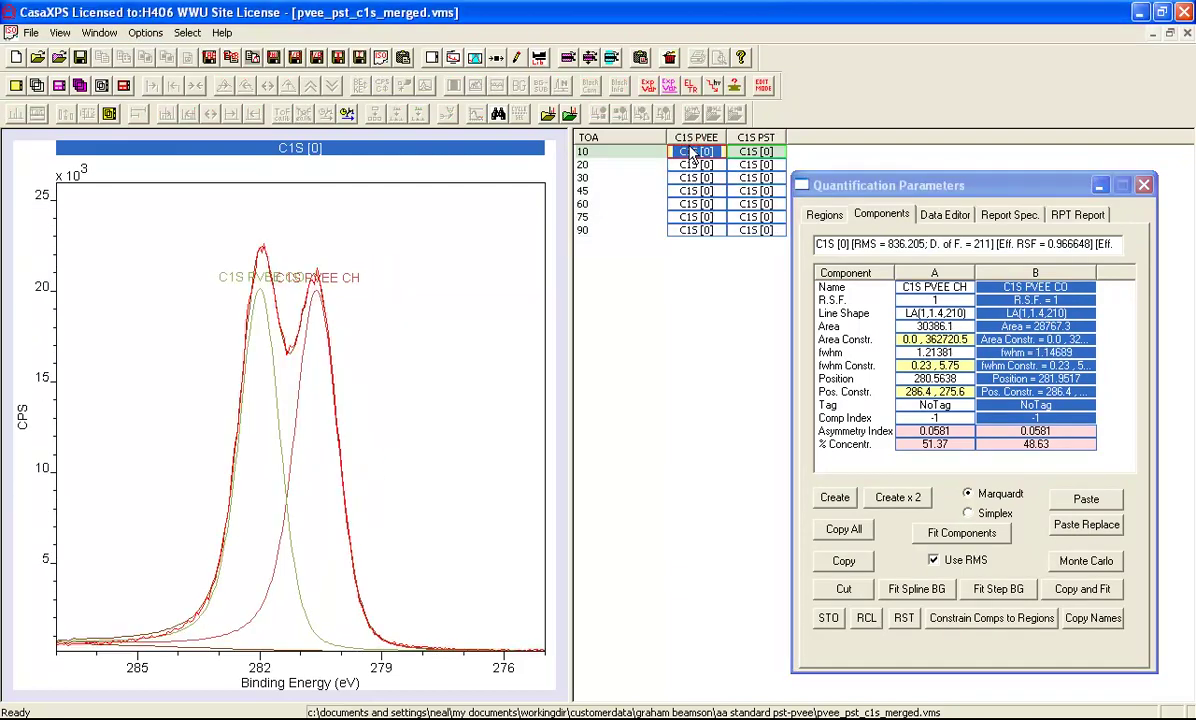
{"action": "key", "text": "Down"}
{"action": "key", "text": "Down"}
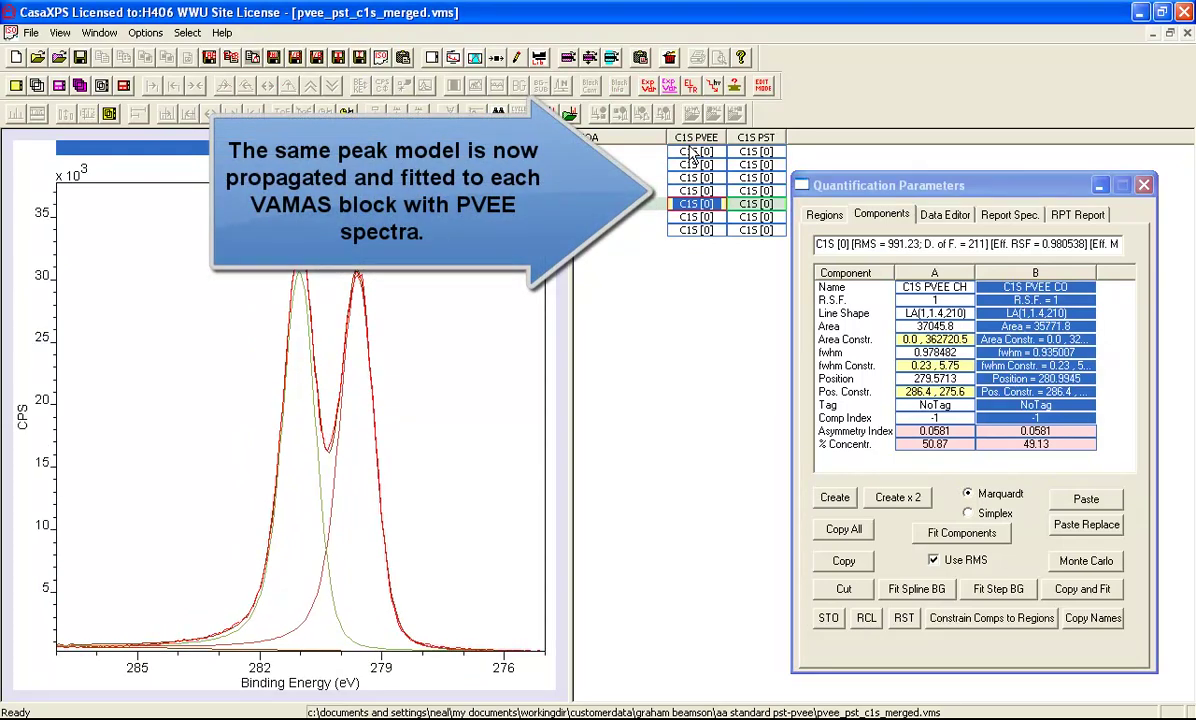
{"action": "key", "text": "Up"}
{"action": "key", "text": "Up"}
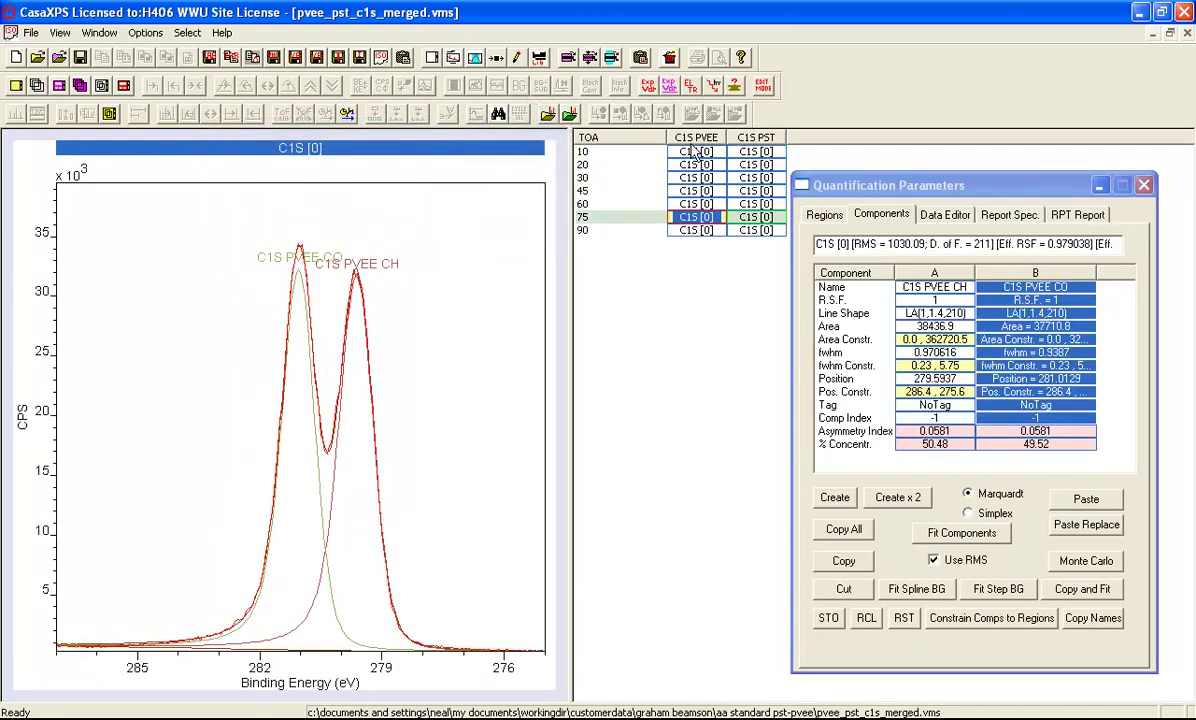
{"action": "left_click", "coordinate": [645, 136]}
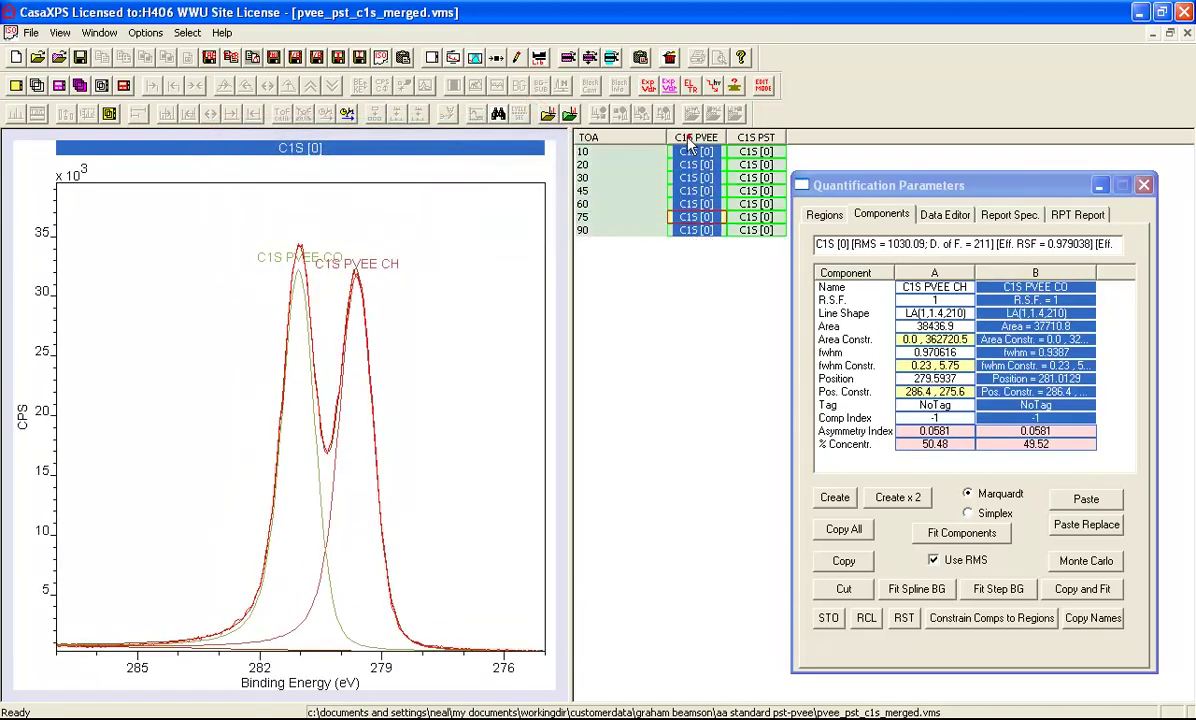
On the Calibration page, enter 285 eV as true energy and tick Regions and Components.
{"action": "left_click", "coordinate": [475, 58]}
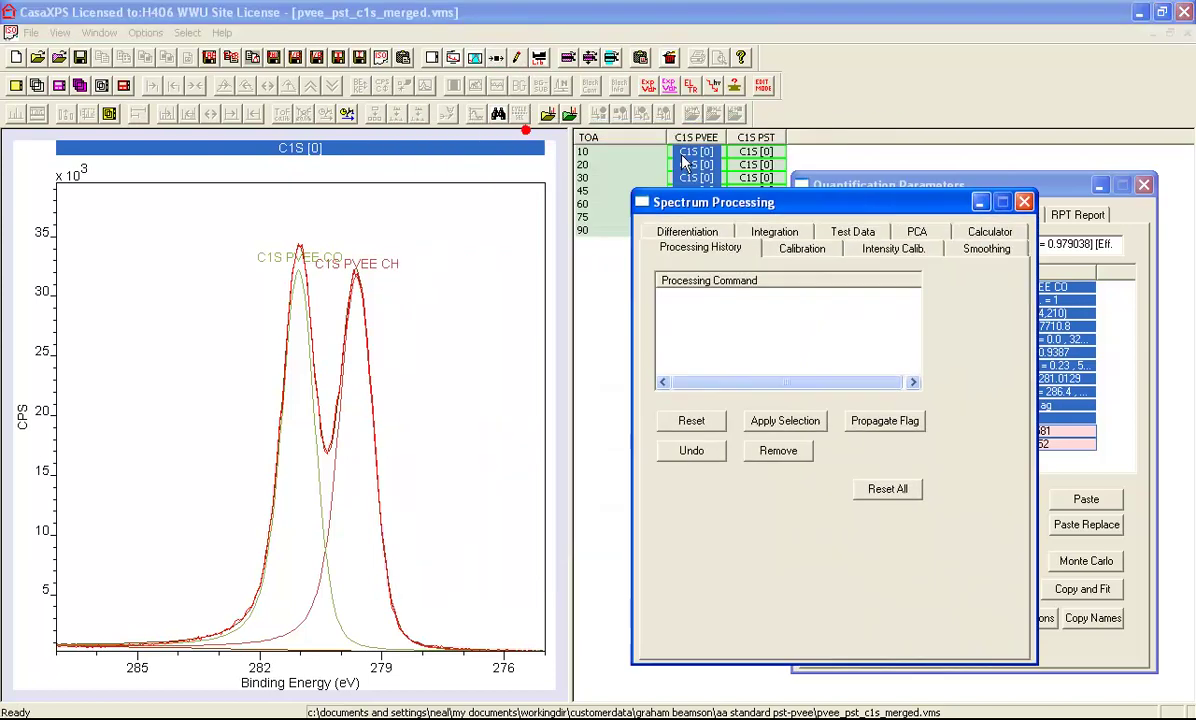
{"action": "left_click_drag", "start_coordinate": [764, 204], "coordinate": [865, 228]}
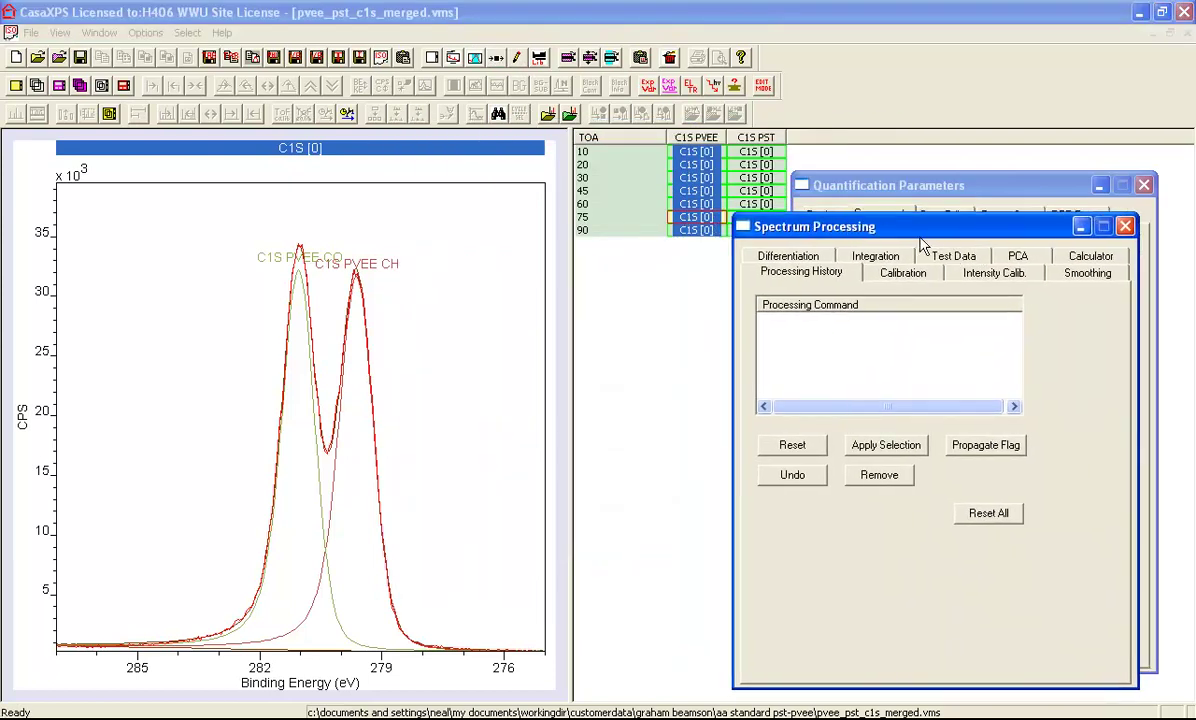
{"action": "left_click", "coordinate": [906, 275]}
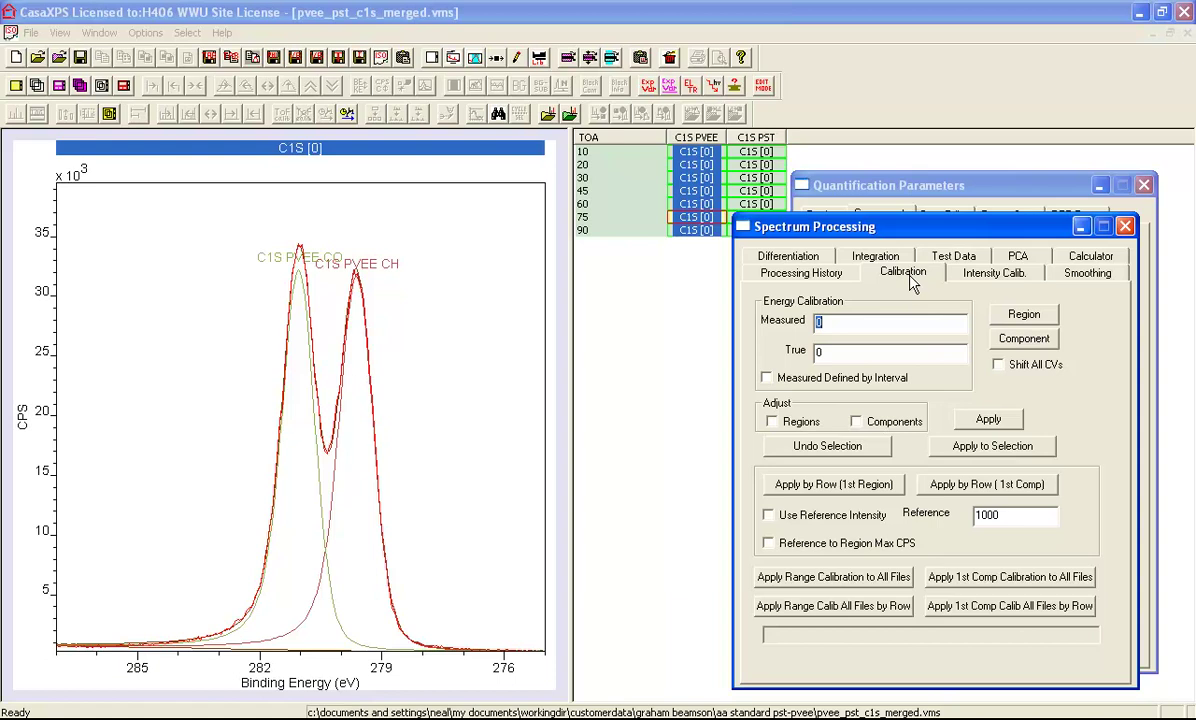
{"action": "left_click_drag", "start_coordinate": [865, 226], "coordinate": [689, 225]}
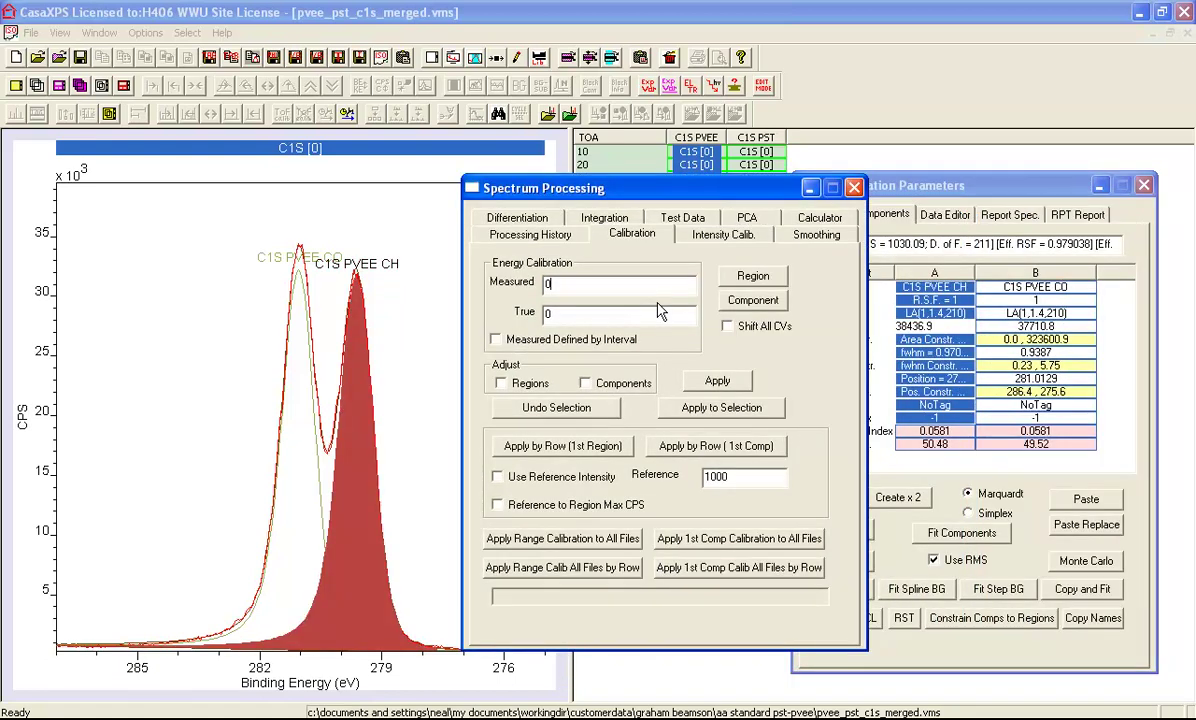
{"action": "left_click", "coordinate": [556, 313]}
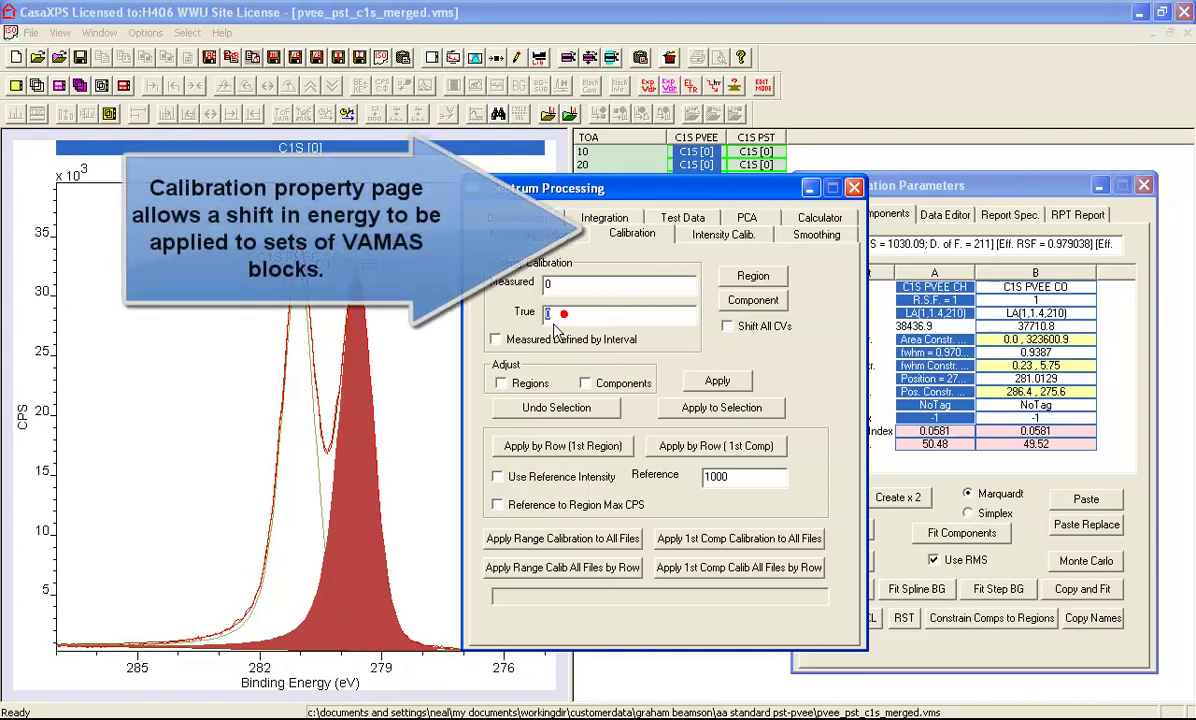
{"action": "type", "text": "285"}
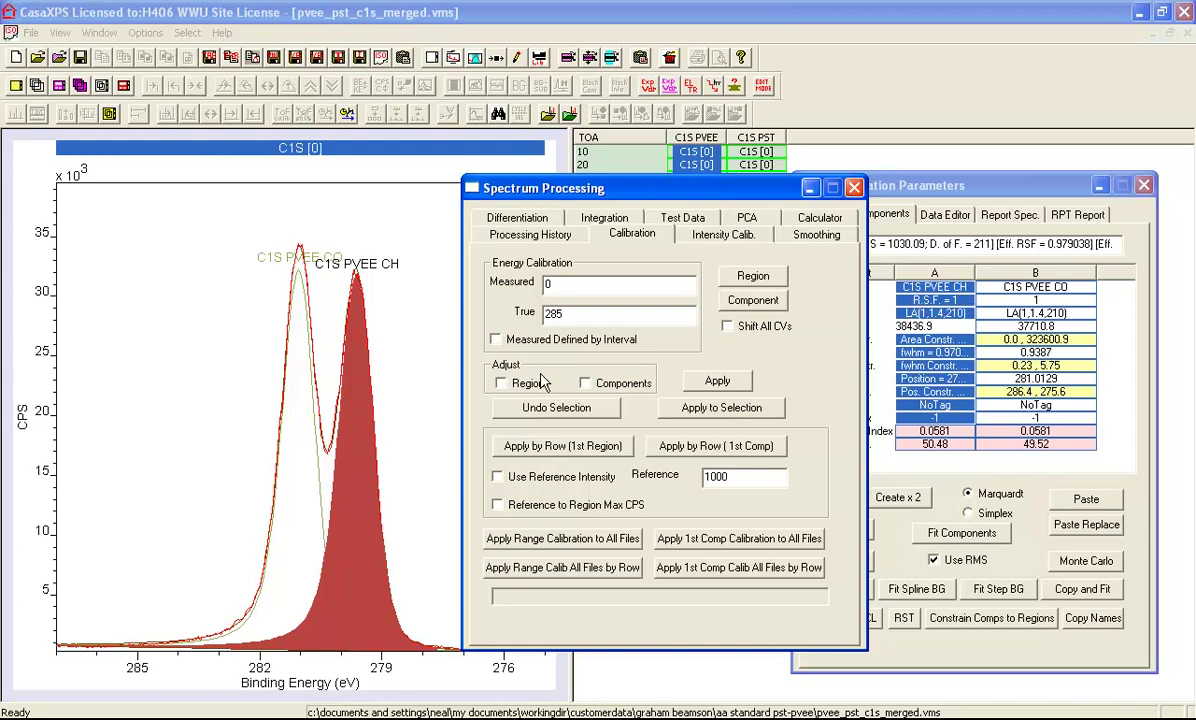
{"action": "left_click", "coordinate": [501, 381]}
{"action": "left_click", "coordinate": [586, 385]}
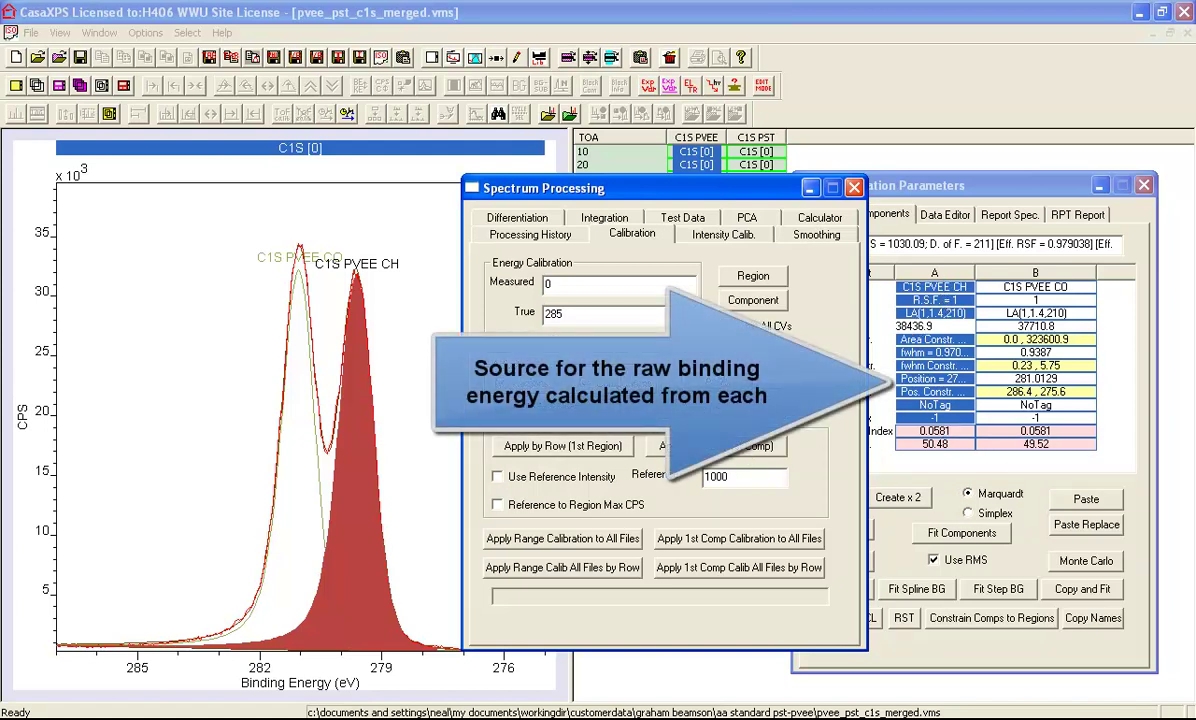
{"action": "left_click_drag", "start_coordinate": [591, 312], "coordinate": [510, 313]}
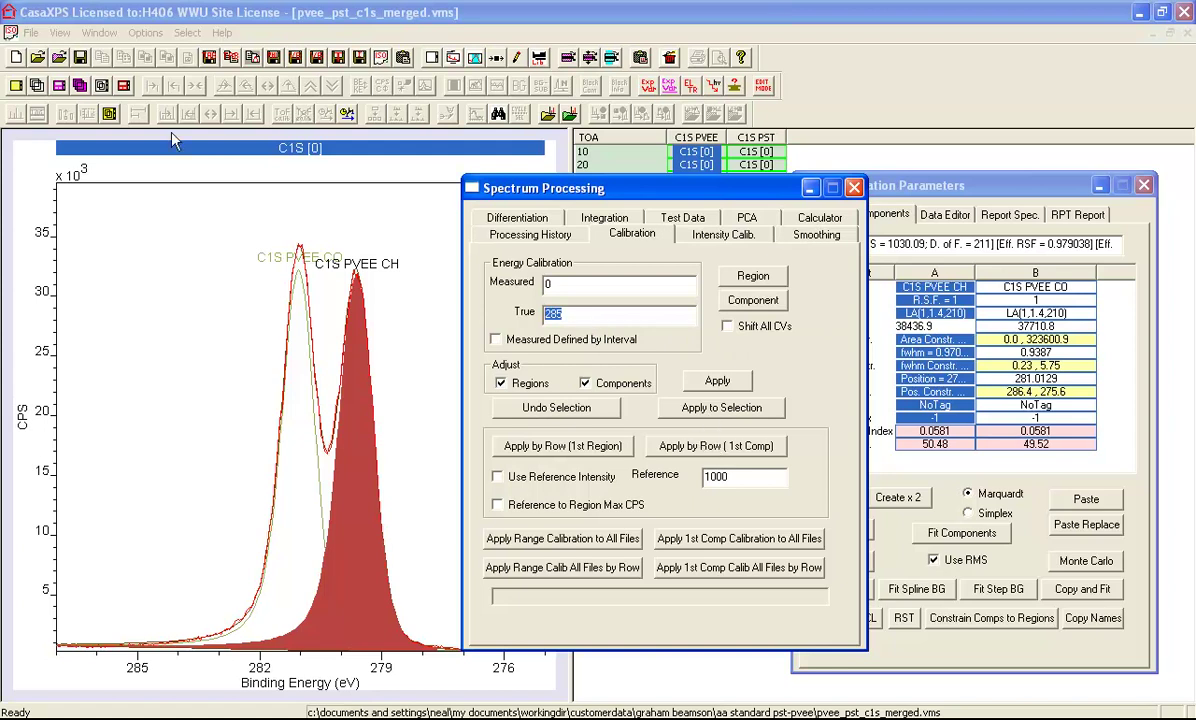
Calibrate each C1s spectrum's first component to 285 eV, then copy processed blocks into a new file.
{"action": "left_click", "coordinate": [36, 86]}
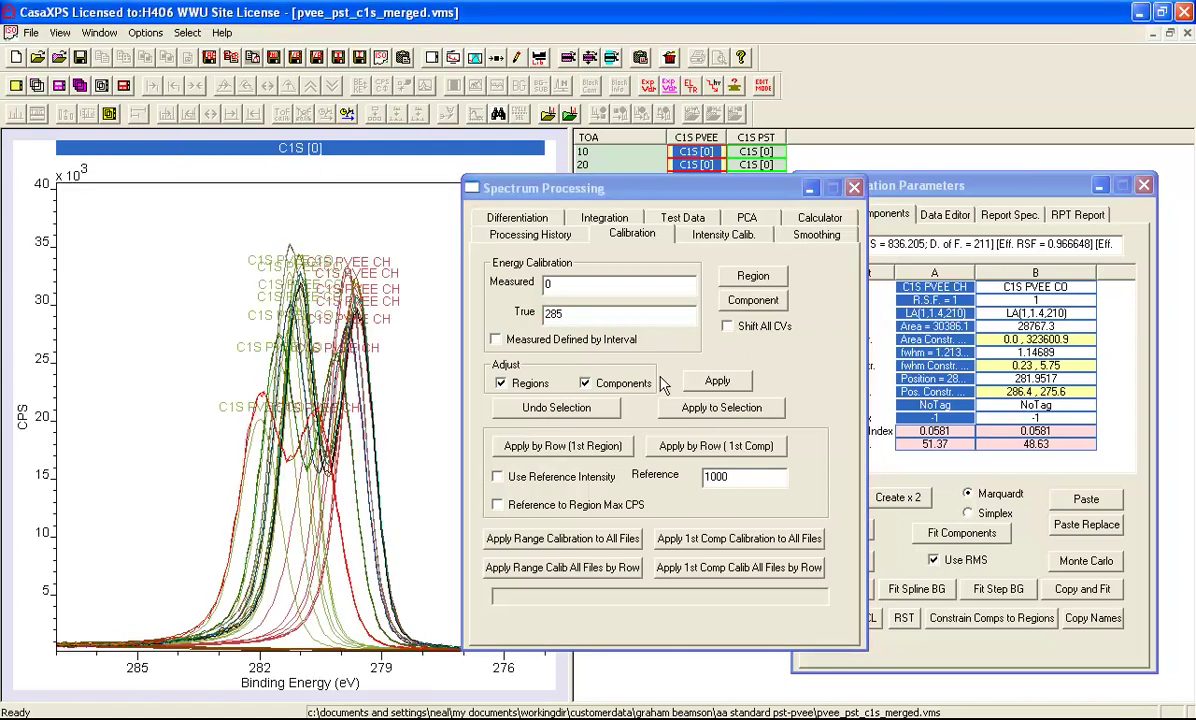
{"action": "left_click", "coordinate": [700, 450]}
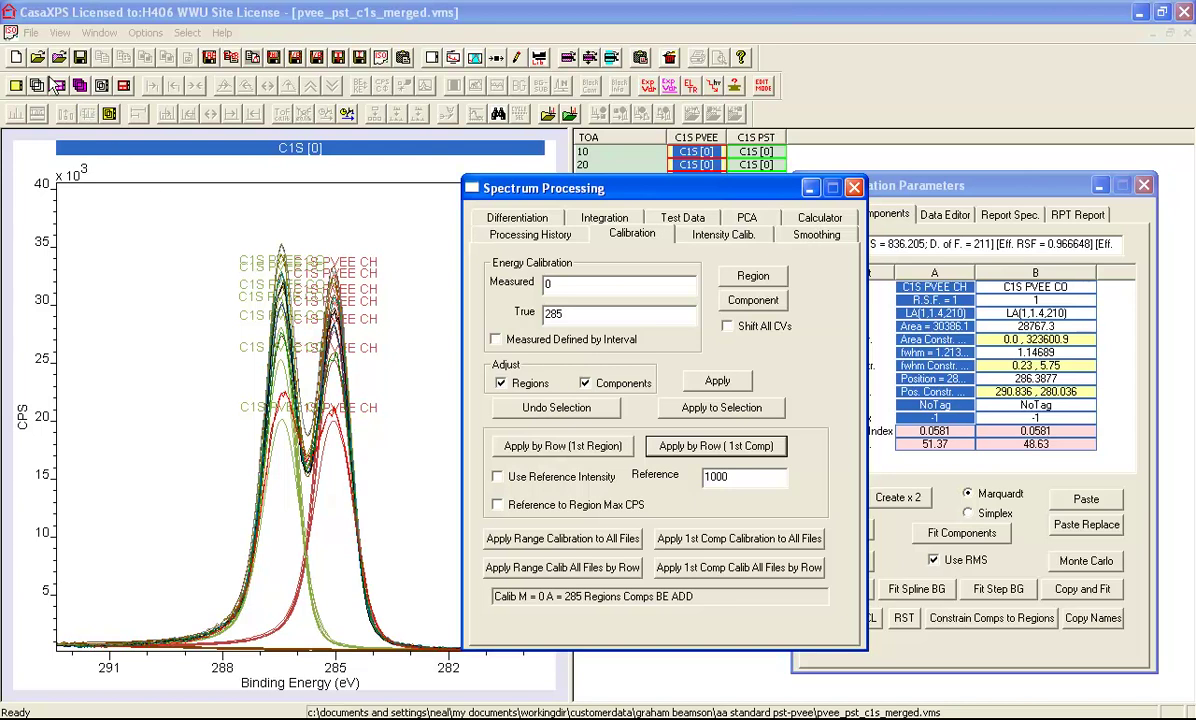
{"action": "left_click", "coordinate": [16, 57]}
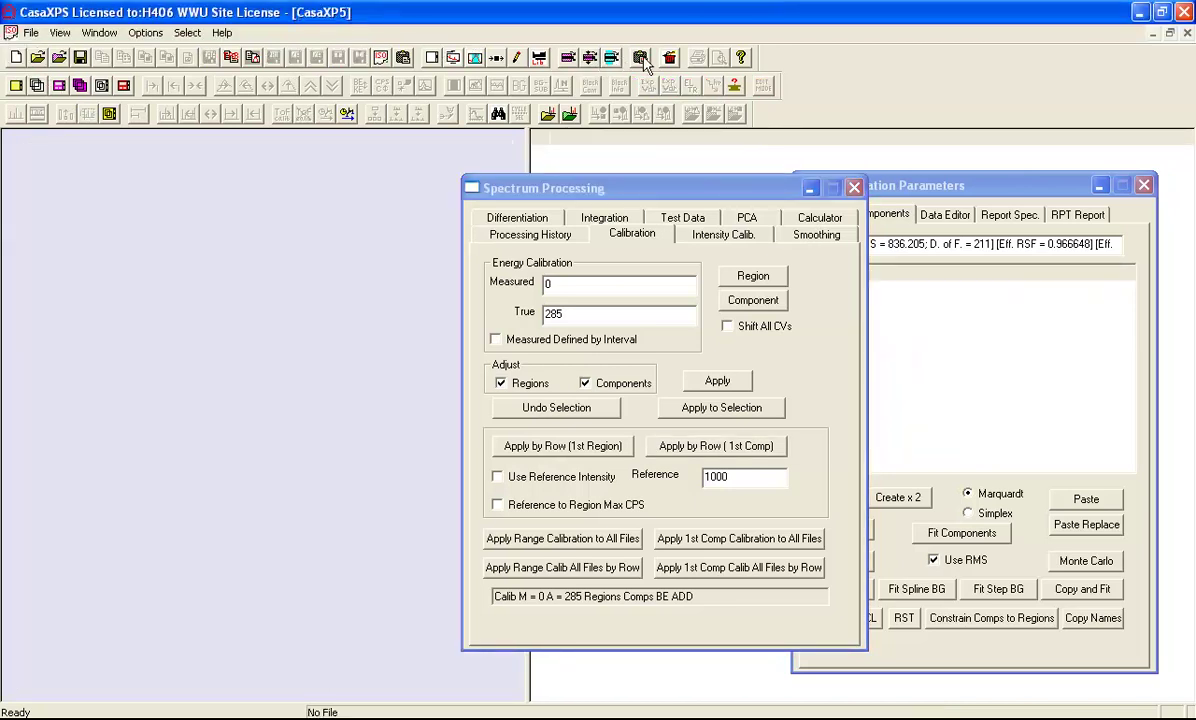
{"action": "left_click", "coordinate": [641, 58]}
{"action": "left_click", "coordinate": [372, 226]}
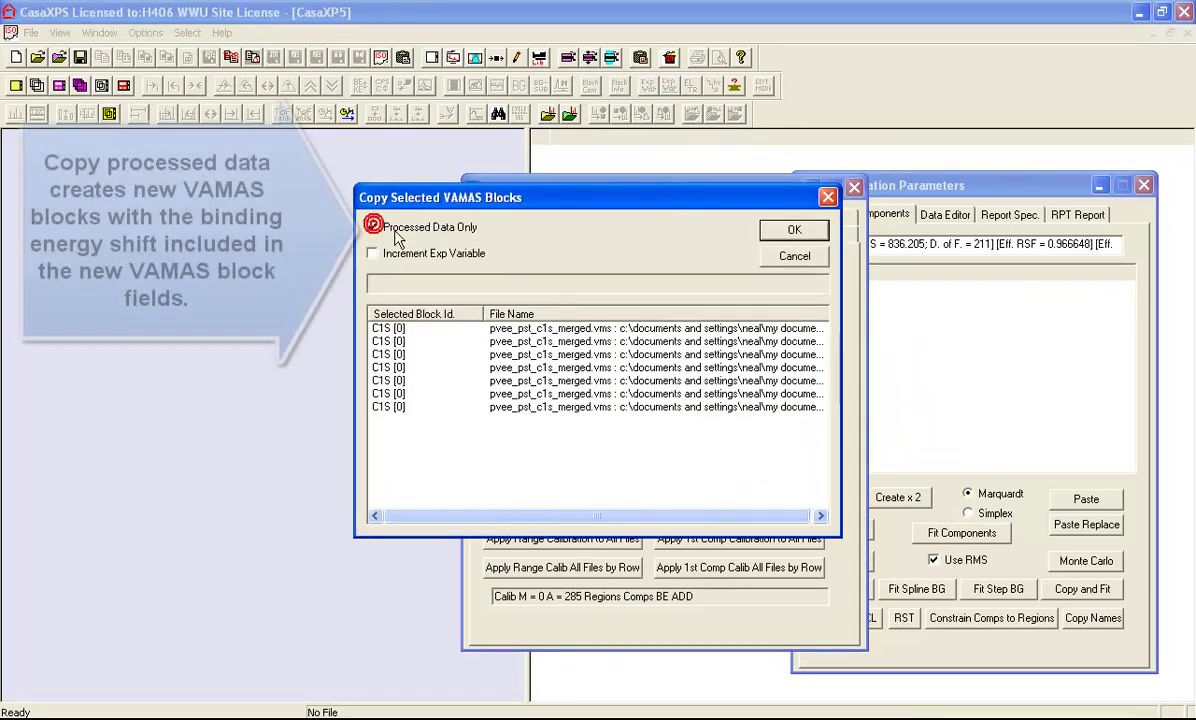
Confirm copying the seven calibrated C1S blocks and overlay them in the new document.
{"action": "left_click", "coordinate": [794, 232]}
{"action": "left_click_drag", "start_coordinate": [606, 183], "coordinate": [852, 258]}
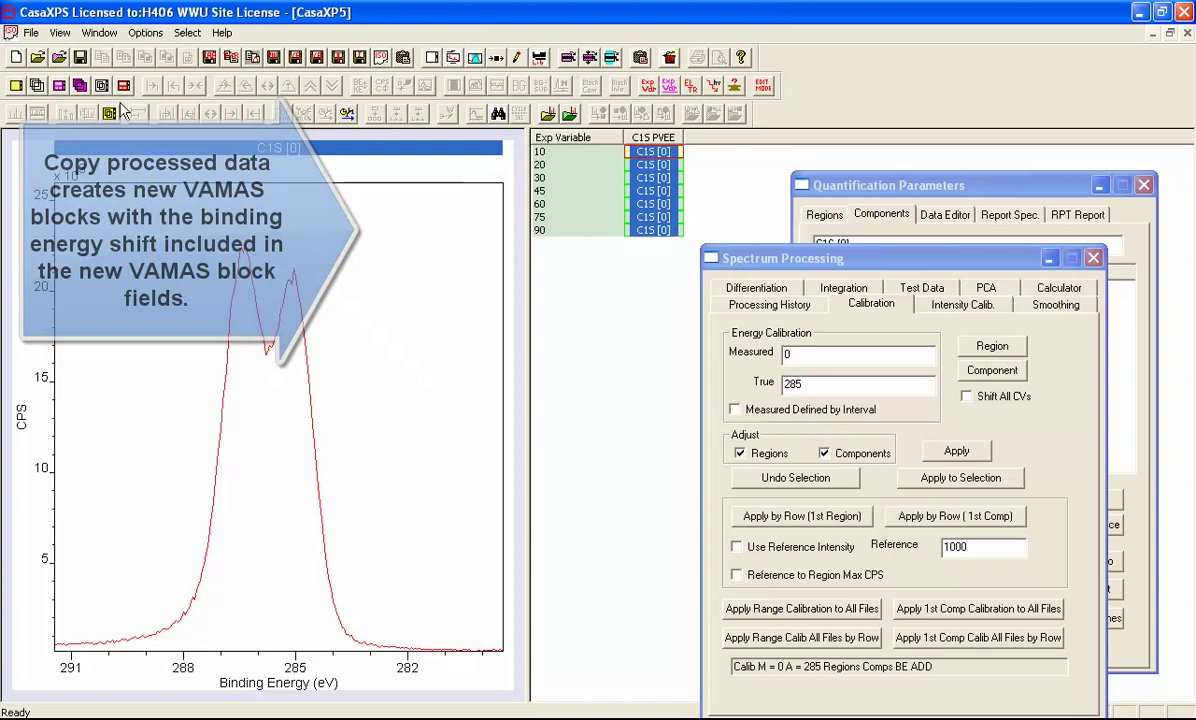
{"action": "left_click", "coordinate": [36, 85]}
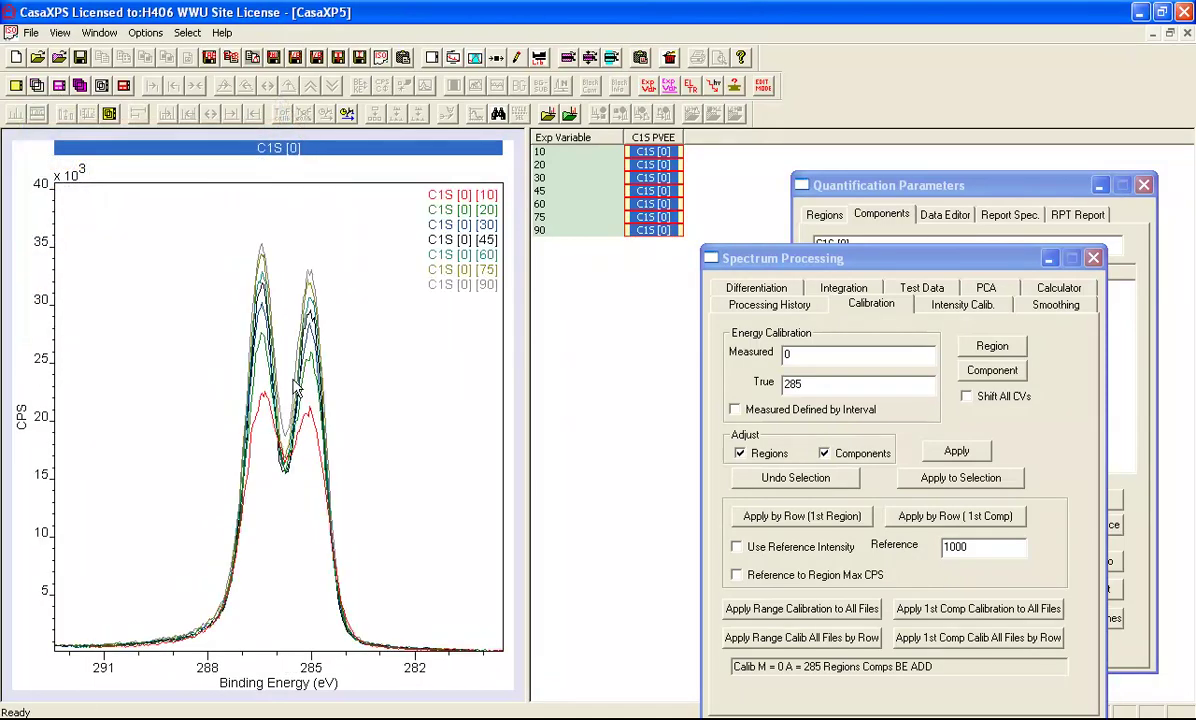
Overlay only the 45° and 10° copied spectra.
{"action": "left_click", "coordinate": [650, 190]}
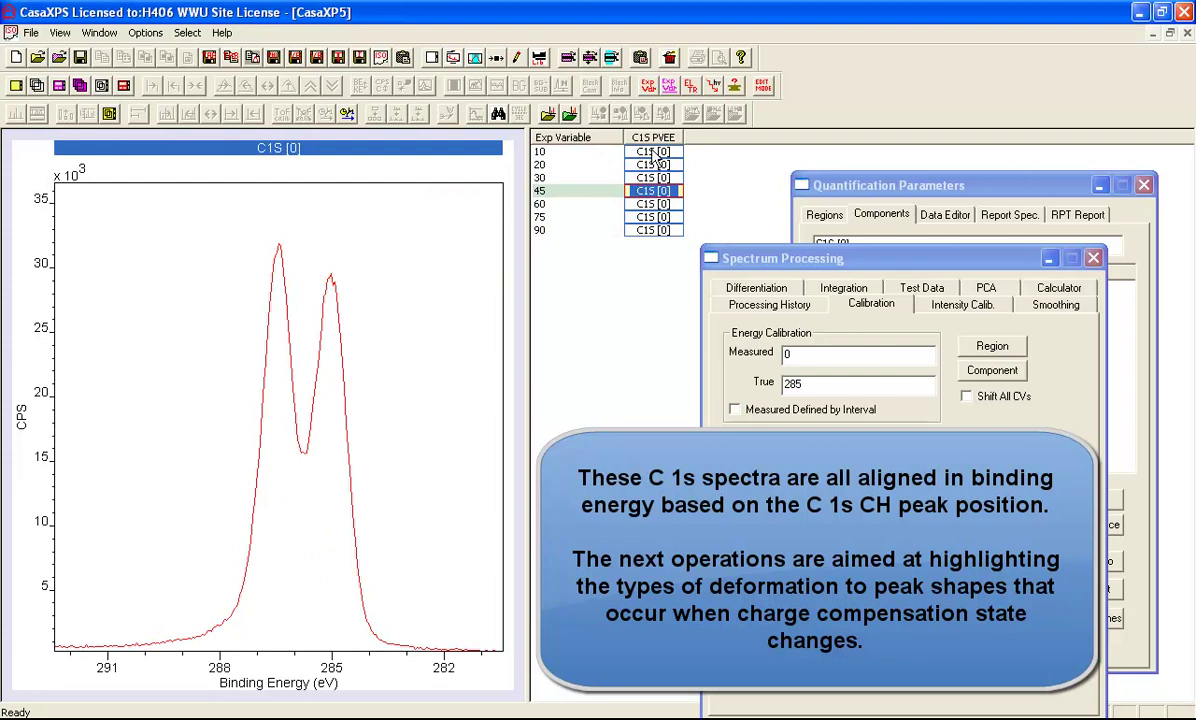
{"action": "left_click", "coordinate": [652, 152], "text": "ctrl"}
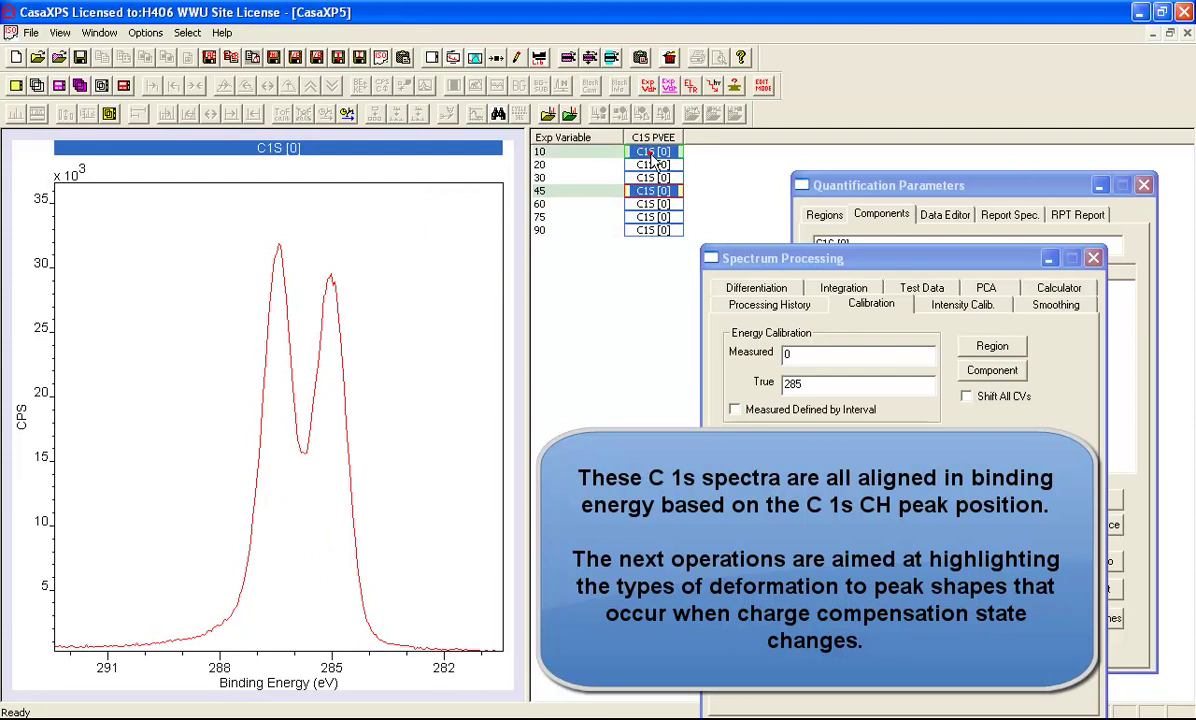
{"action": "left_click", "coordinate": [37, 86]}
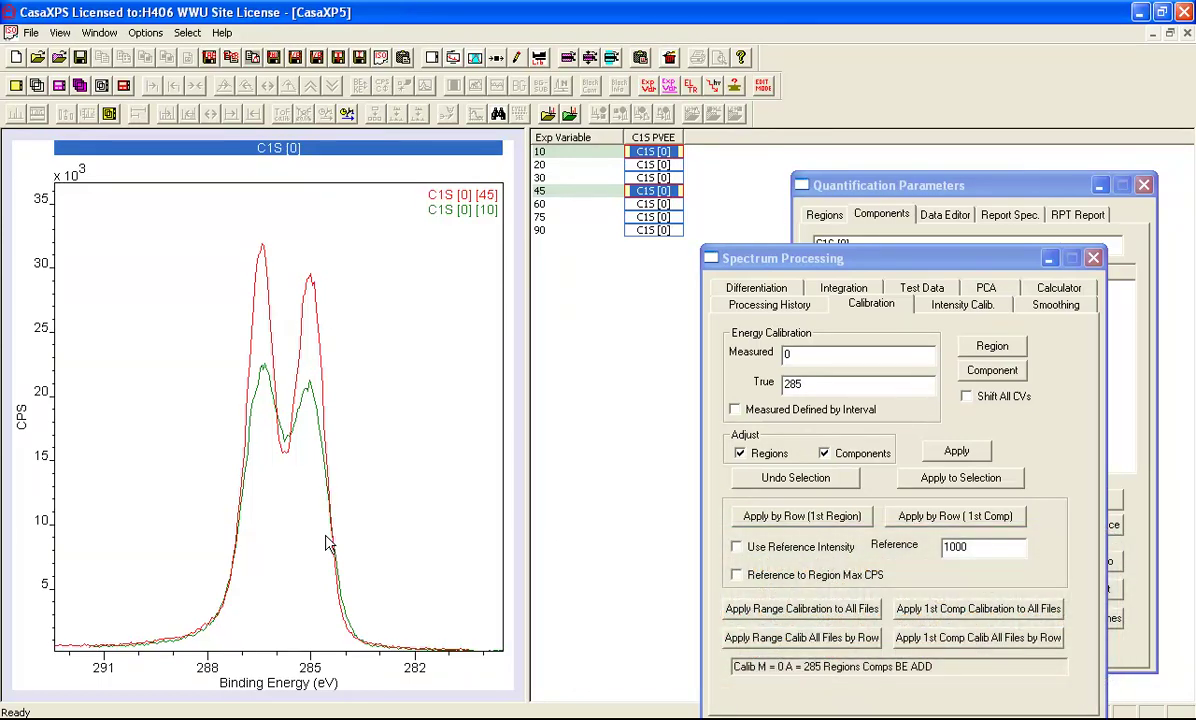
Generate difference spectra from the 10° and 45° spectra with the Calculator's Difference Spectra.
{"action": "left_click", "coordinate": [1059, 289]}
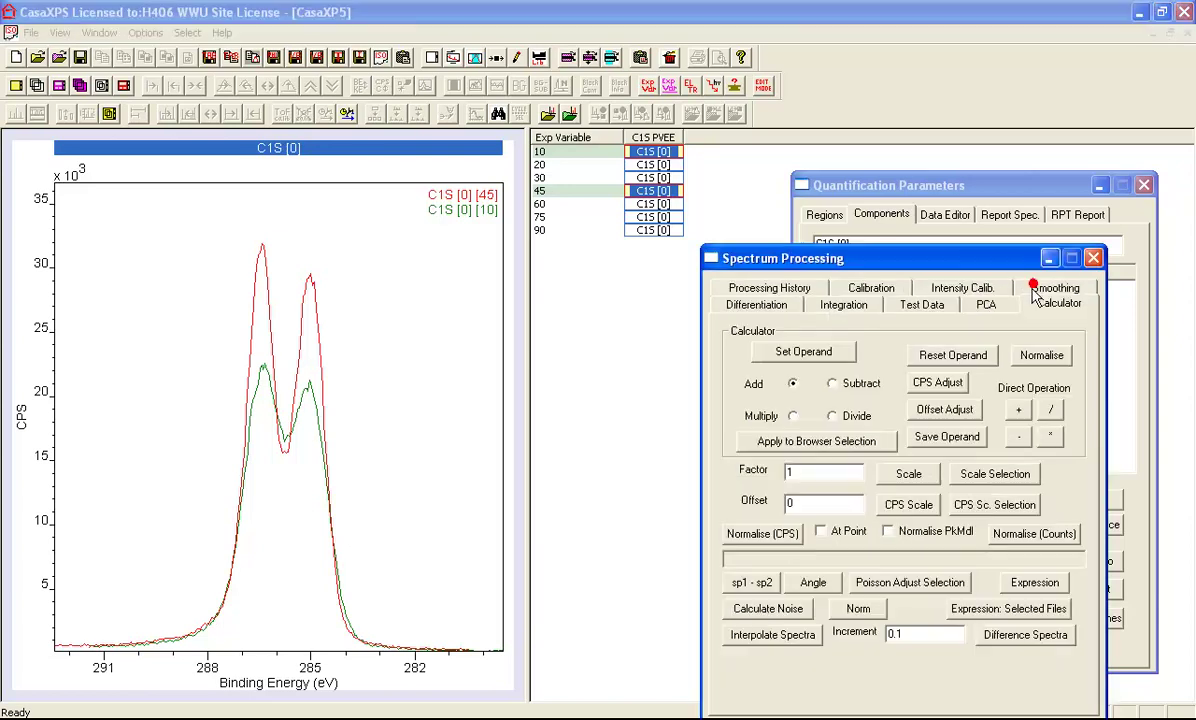
{"action": "left_click_drag", "start_coordinate": [898, 259], "coordinate": [903, 246]}
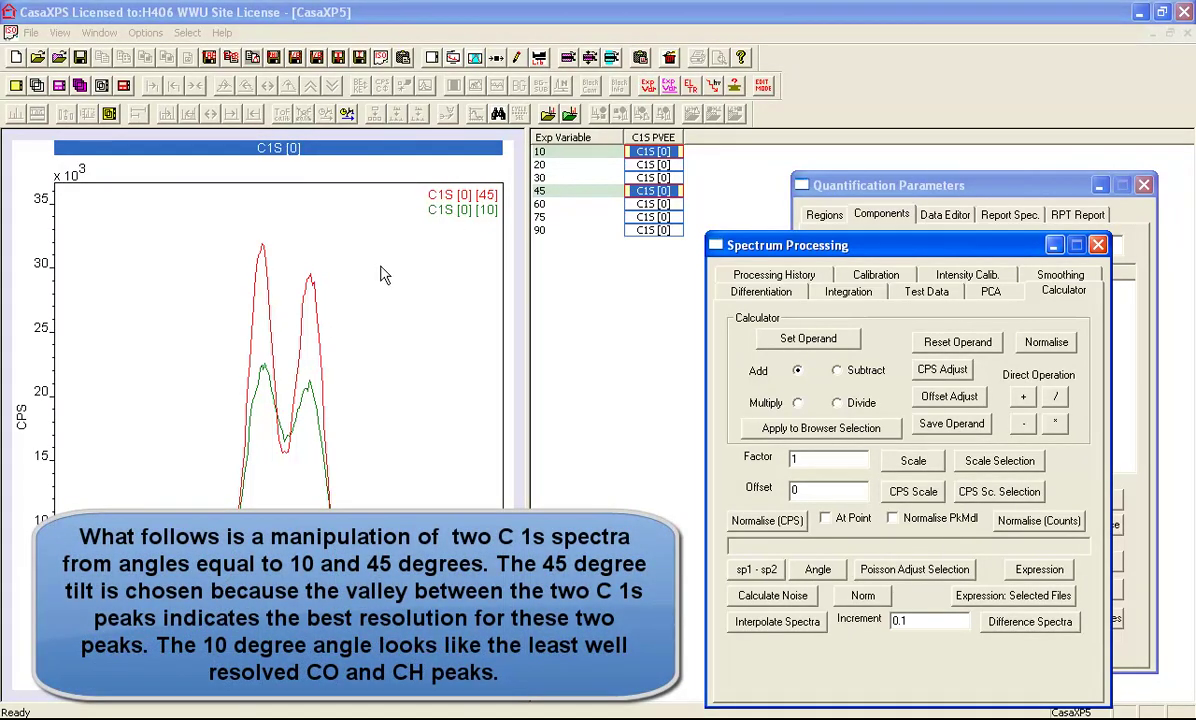
{"action": "left_click", "coordinate": [1023, 624]}
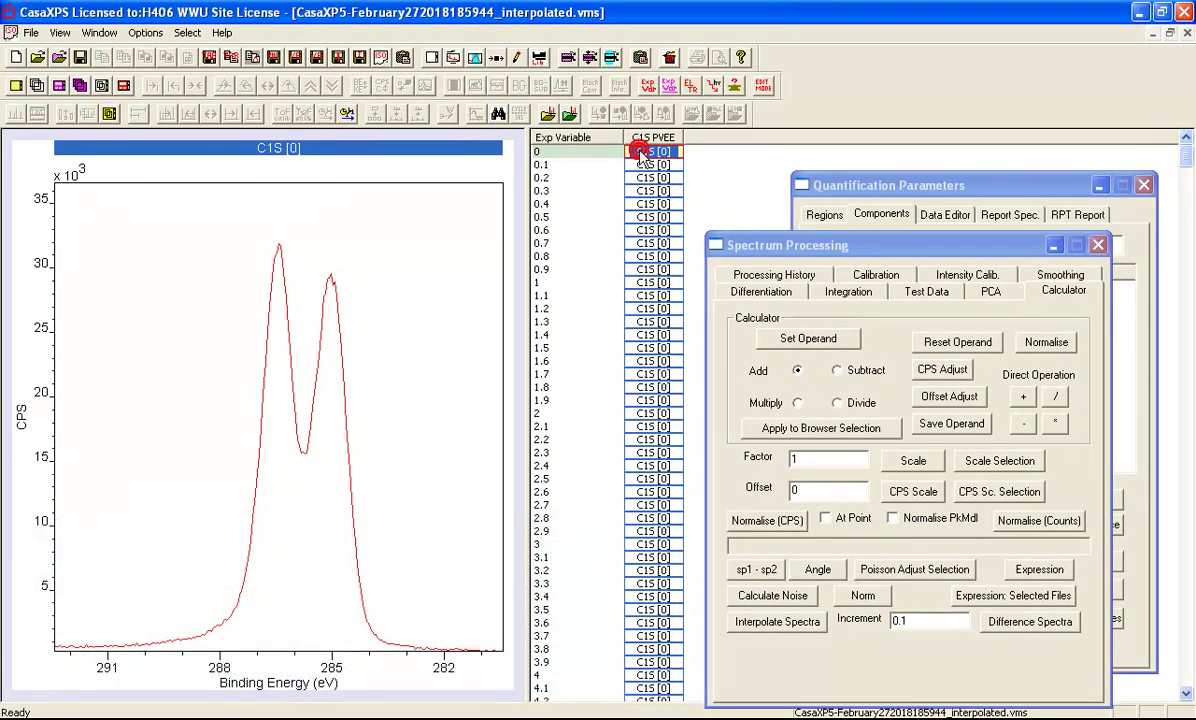
Browse the difference spectra and settle on the two-peak one at 30.3.
{"action": "key", "text": "Down"}
{"action": "key", "text": "Down"}
{"action": "key", "text": "Down"}
{"action": "key", "text": "Down"}
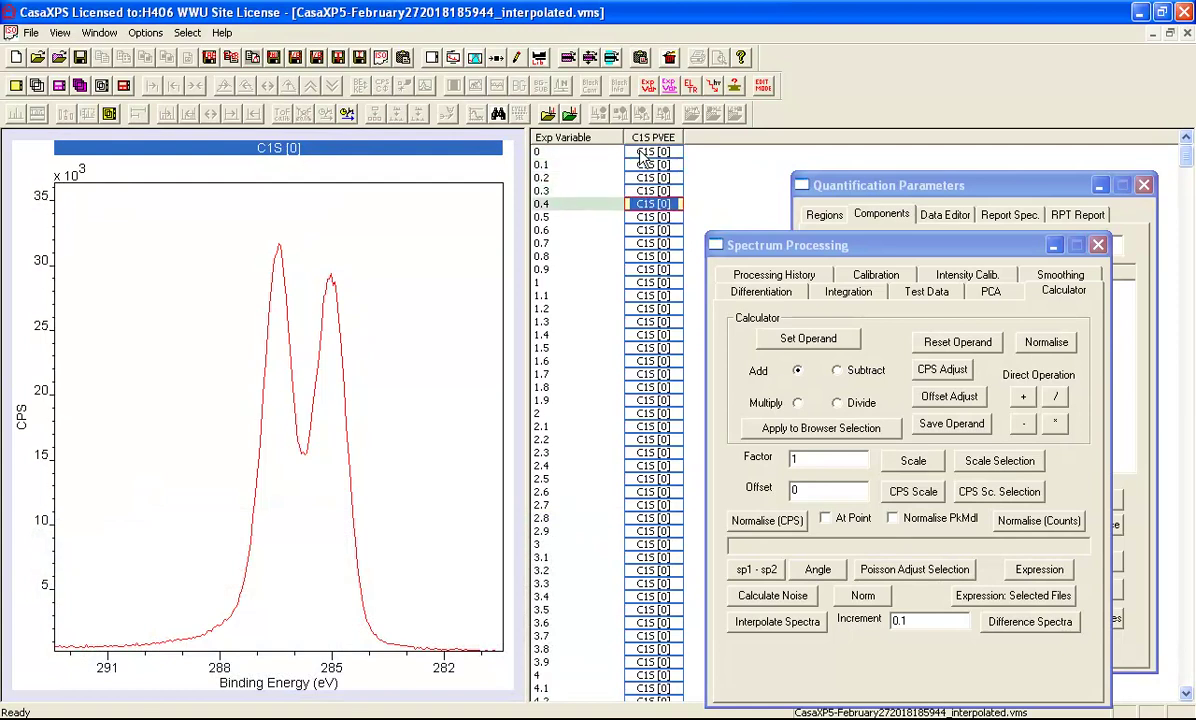
{"action": "key", "text": "Down"}
{"action": "key", "text": "Down"}
{"action": "key", "text": "Down"}
{"action": "key", "text": "Down"}
{"action": "key", "text": "Down"}
{"action": "key", "text": "Down"}
{"action": "key", "text": "Down"}
{"action": "key", "text": "Down"}
{"action": "key", "text": "Down"}
{"action": "key", "text": "Down"}
{"action": "key", "text": "Down"}
{"action": "key", "text": "Down"}
{"action": "key", "text": "Down"}
{"action": "key", "text": "Down"}
{"action": "key", "text": "Down"}
{"action": "key", "text": "Down"}
{"action": "key", "text": "Down"}
{"action": "key", "text": "Down"}
{"action": "key", "text": "Down"}
{"action": "key", "text": "Down"}
{"action": "key", "text": "Down"}
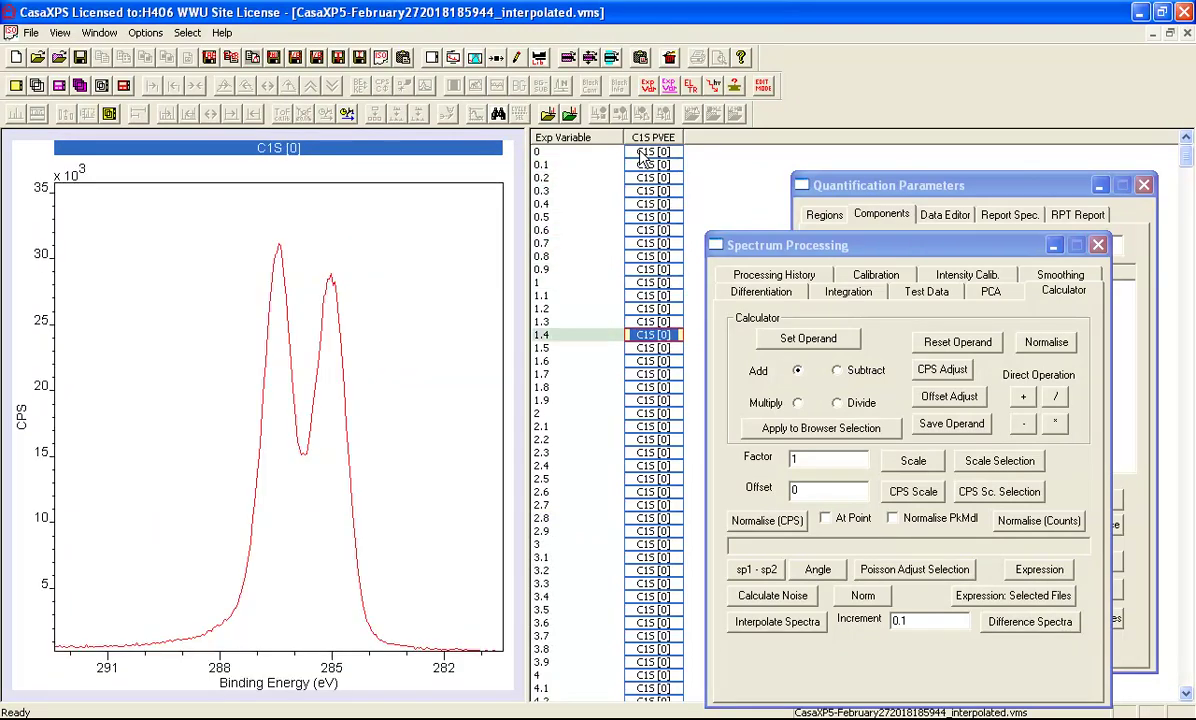
{"action": "key", "text": "Down"}
{"action": "key", "text": "Down"}
{"action": "key", "text": "Down"}
{"action": "key", "text": "Down"}
{"action": "key", "text": "Down"}
{"action": "key", "text": "Down"}
{"action": "key", "text": "Down"}
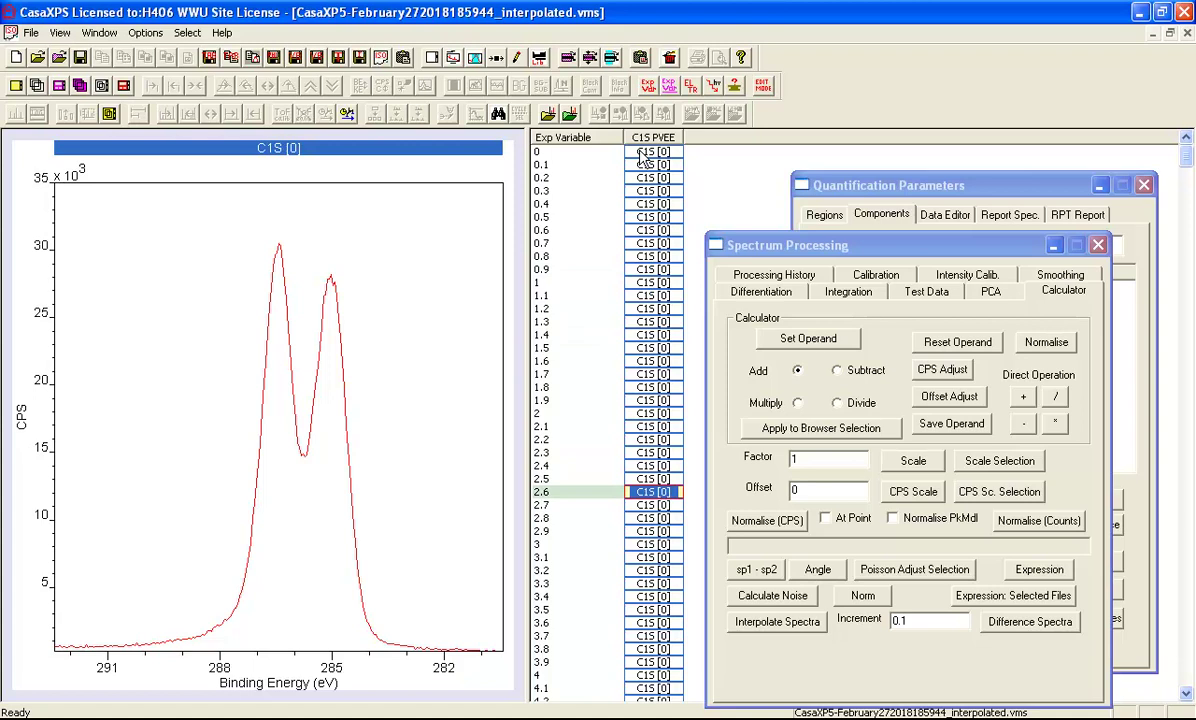
{"action": "key", "text": "Down"}
{"action": "key", "text": "Down"}
{"action": "key", "text": "Down"}
{"action": "key", "text": "Down"}
{"action": "key", "text": "Down"}
{"action": "key", "text": "Down"}
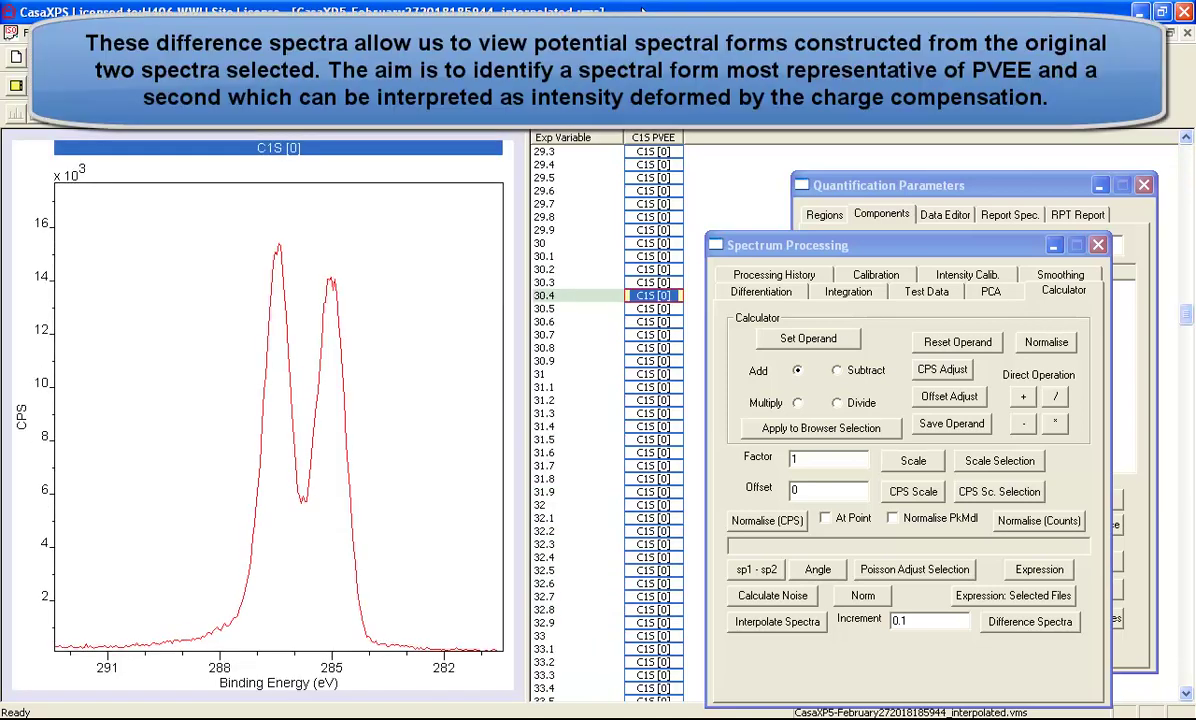
{"action": "key", "text": "Up"}
{"action": "key", "text": "Up"}
{"action": "key", "text": "Up"}
{"action": "key", "text": "Up"}
{"action": "key", "text": "Up"}
{"action": "key", "text": "Up"}
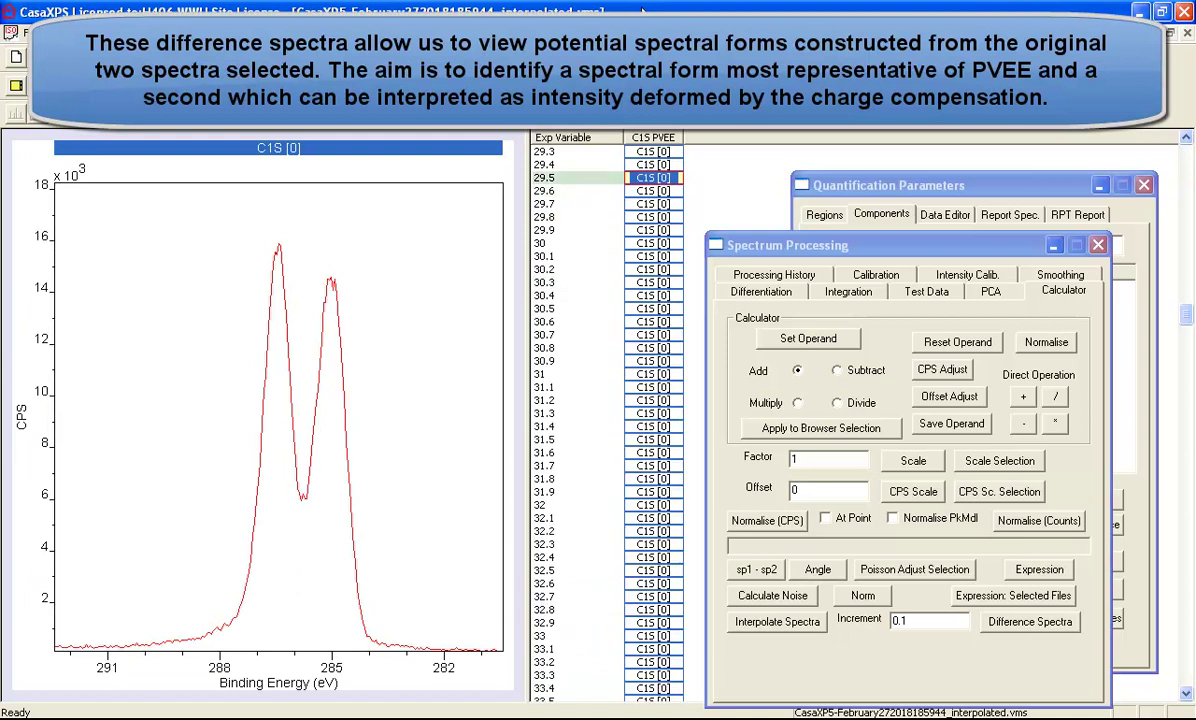
{"action": "key", "text": "Down"}
{"action": "key", "text": "Down"}
{"action": "key", "text": "Down"}
{"action": "key", "text": "Down"}
{"action": "key", "text": "Down"}
{"action": "key", "text": "Down"}
{"action": "key", "text": "Down"}
{"action": "key", "text": "Down"}
{"action": "key", "text": "Down"}
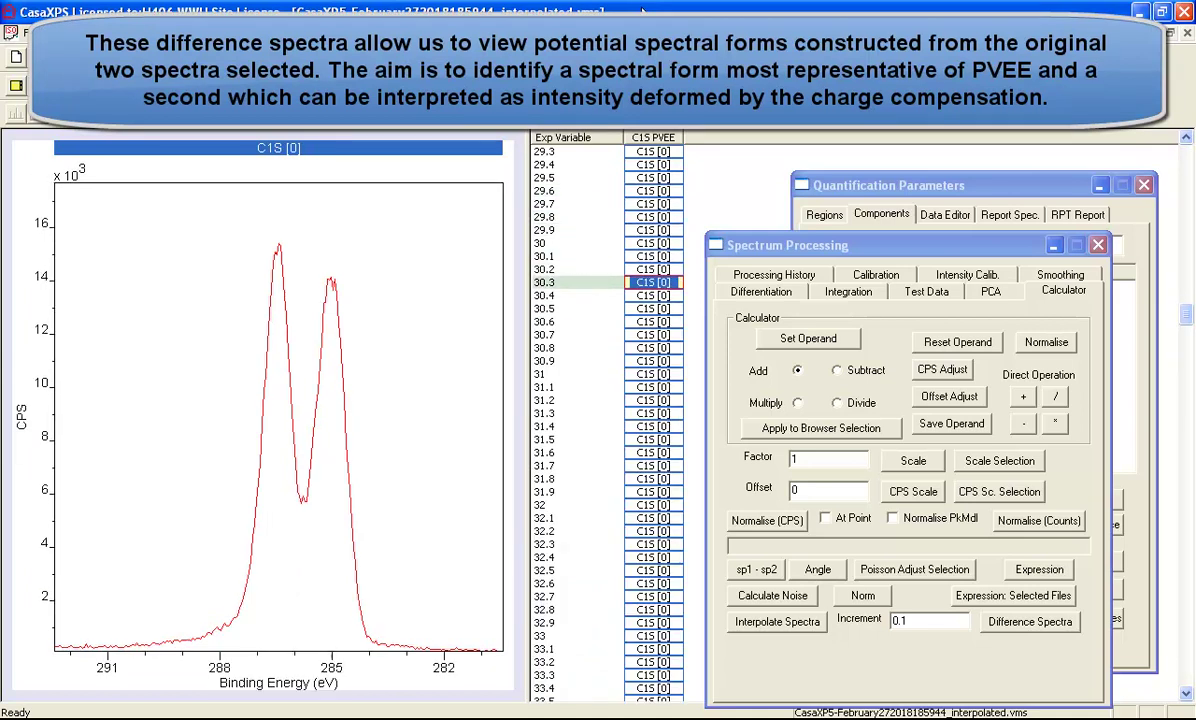
{"action": "key", "text": "Up"}
{"action": "key", "text": "Up"}
{"action": "key", "text": "Up"}
{"action": "key", "text": "Up"}
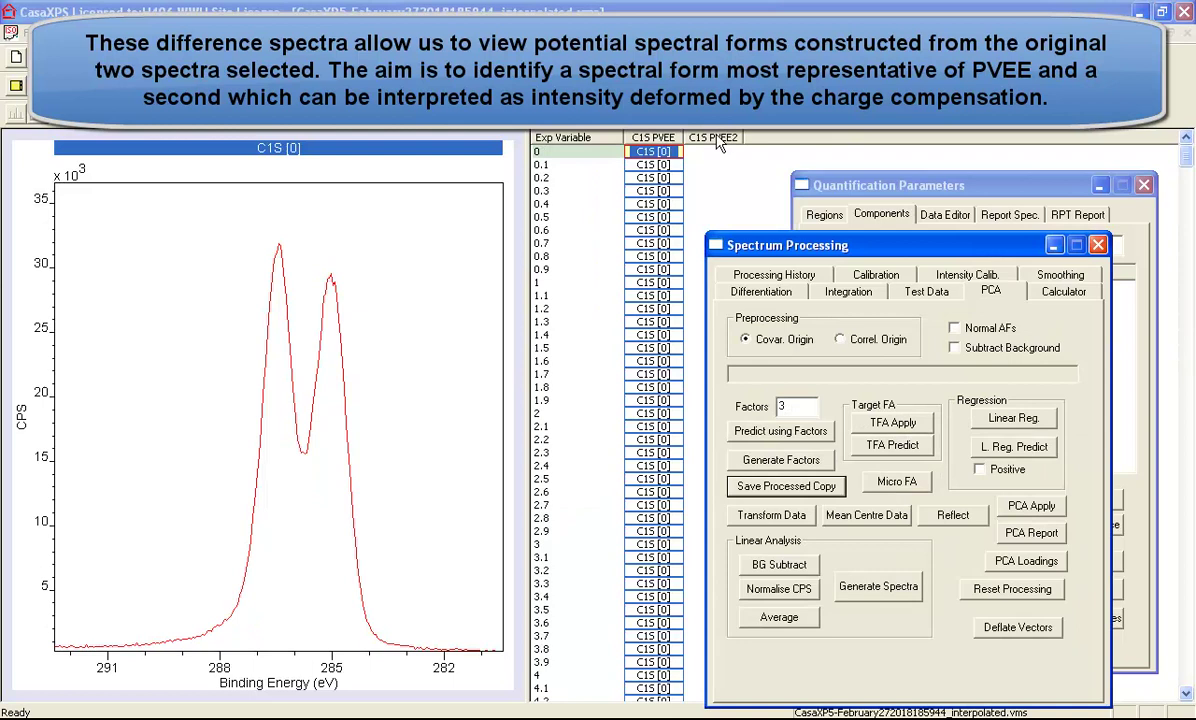
Focus the spectrum display window for building the broad difference spectrum.
{"action": "left_click", "coordinate": [720, 143]}
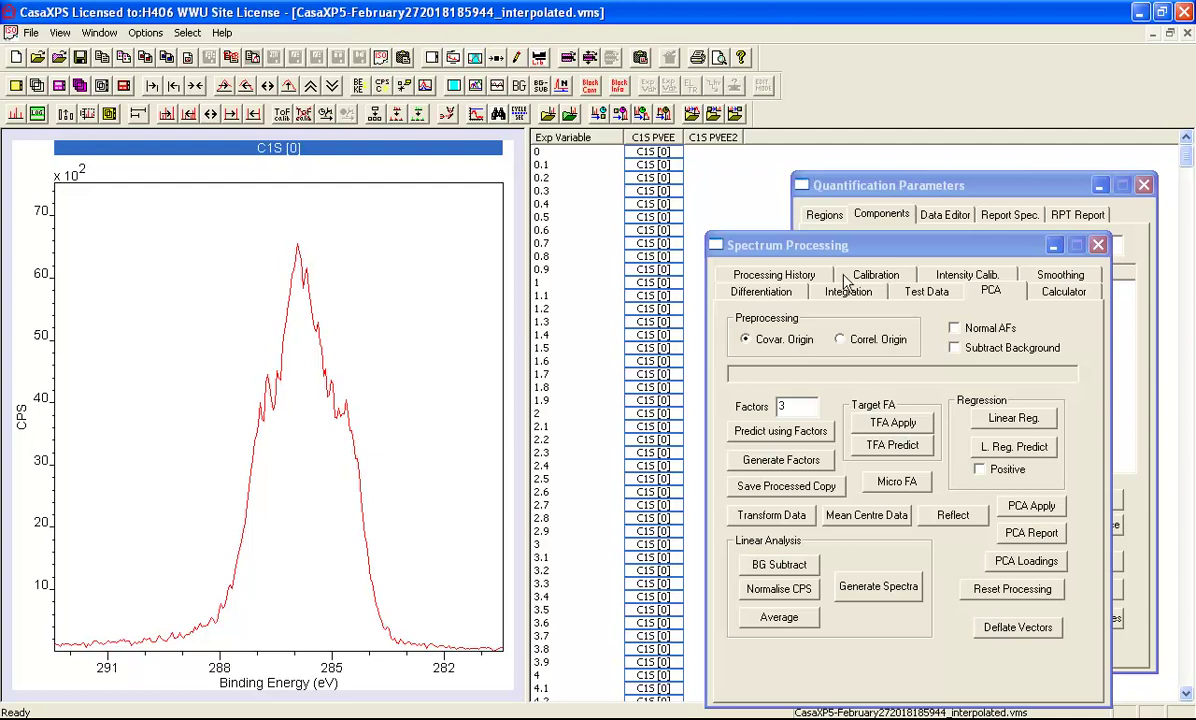
Save the broad spectrum as C1S PVEE3 and overlay the 66.9 and 30.3 component spectra.
{"action": "left_click", "coordinate": [752, 490]}
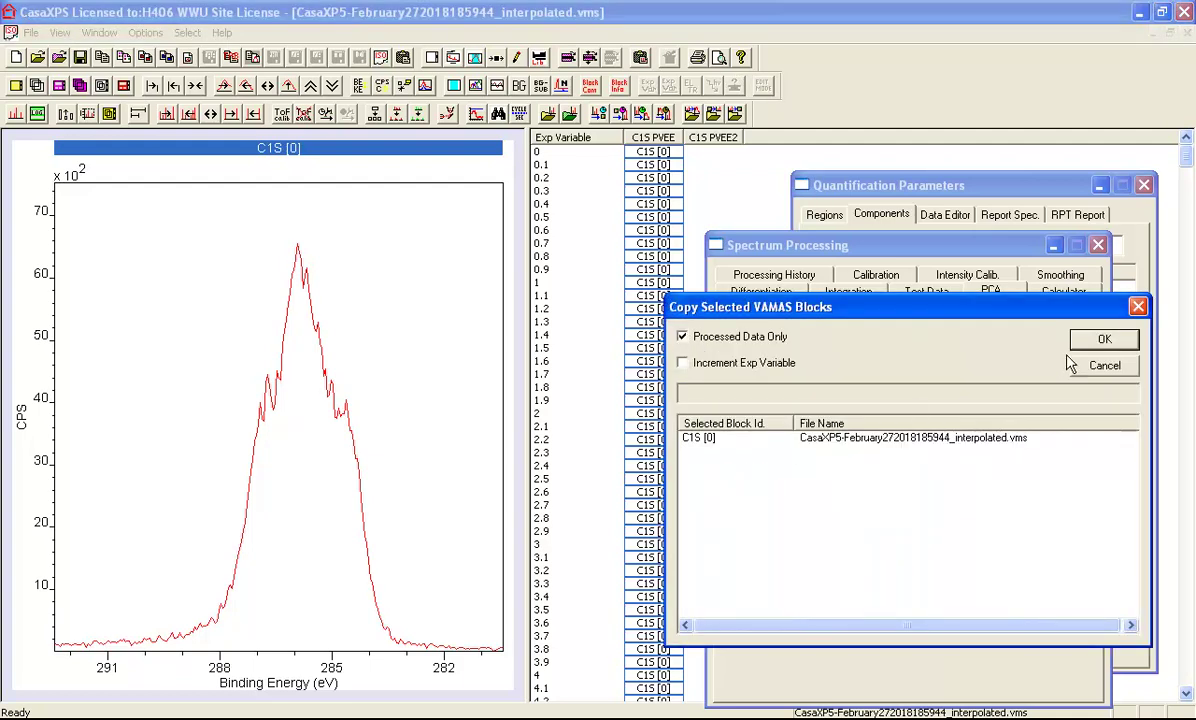
{"action": "left_click", "coordinate": [1104, 339]}
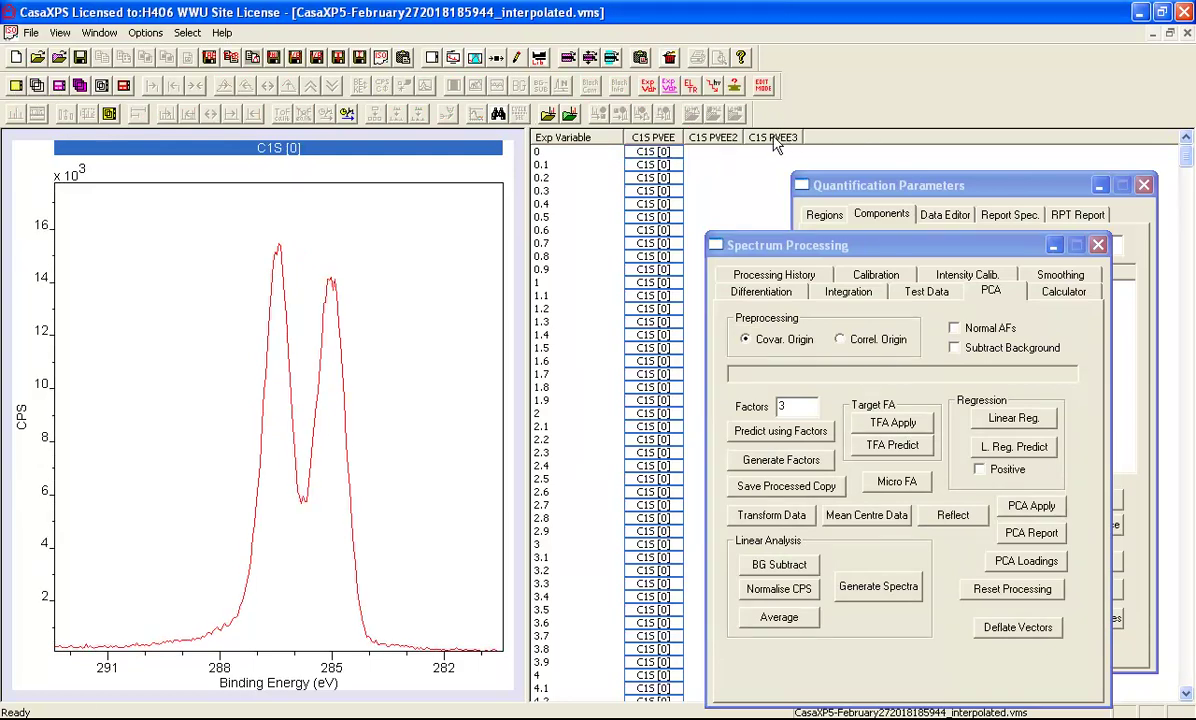
{"action": "left_click", "coordinate": [281, 222]}
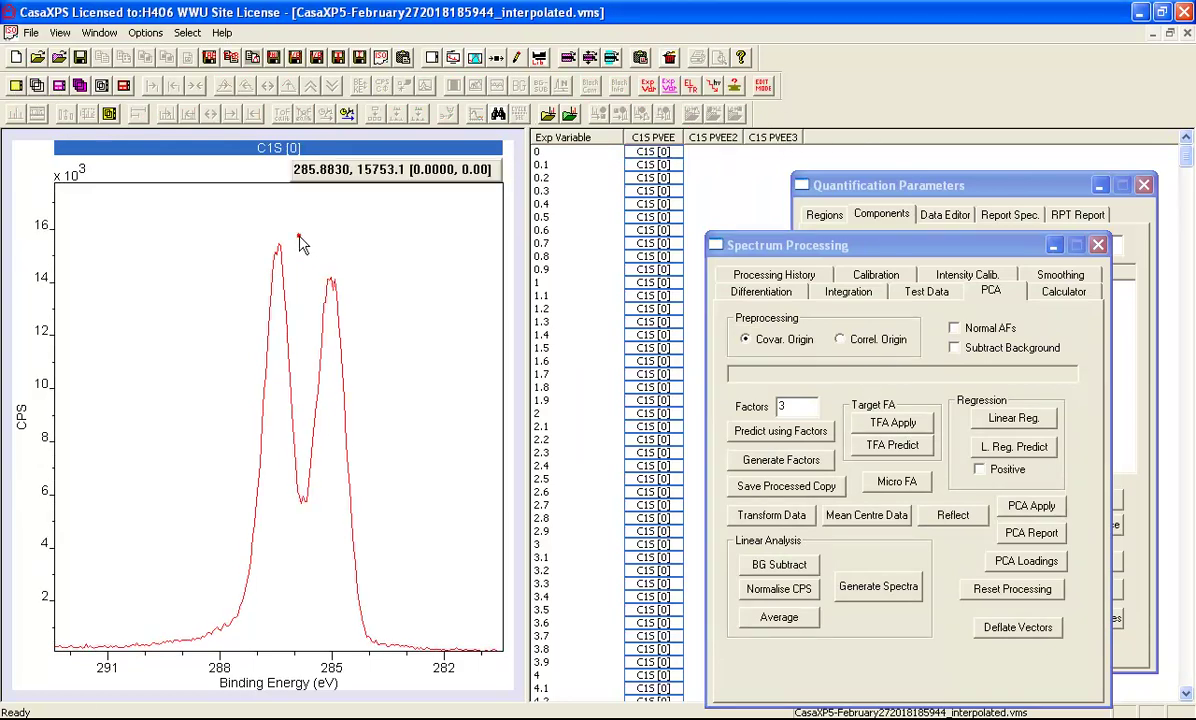
{"action": "left_click", "coordinate": [36, 86]}
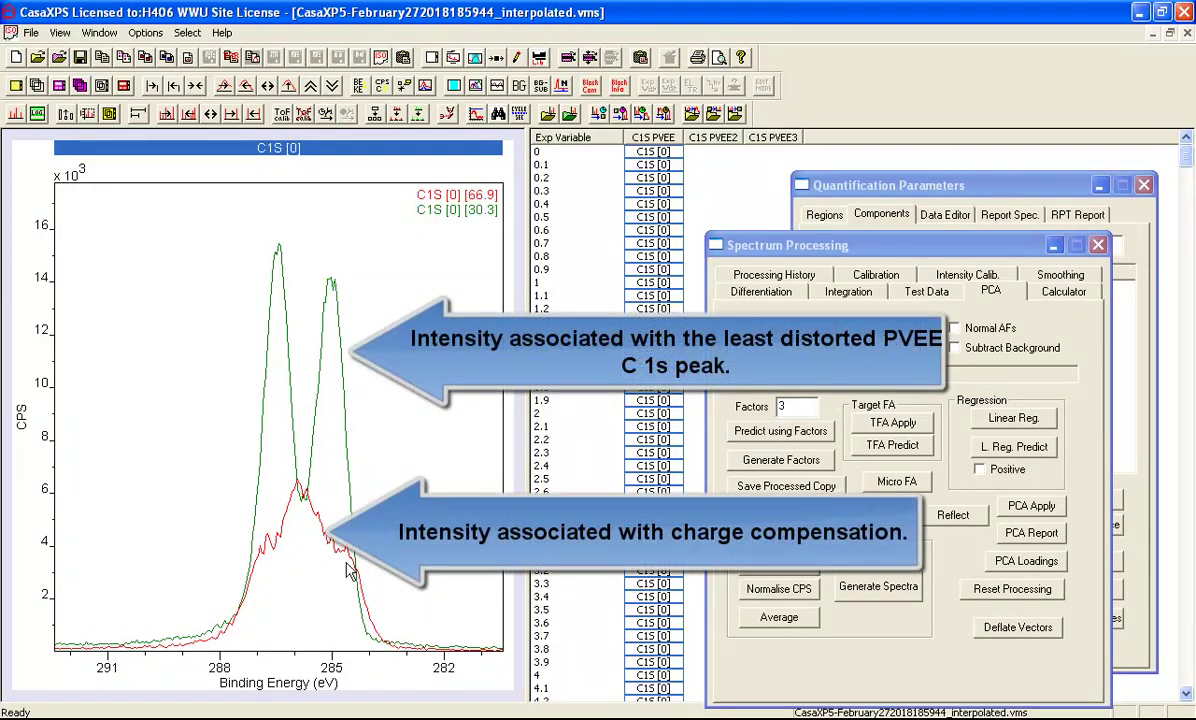
In the CasaXP5 window, overlay the 30.3 and 66.9 spectra and select the seven tilt-angle C 1s spectra.
{"action": "left_click", "coordinate": [99, 33]}
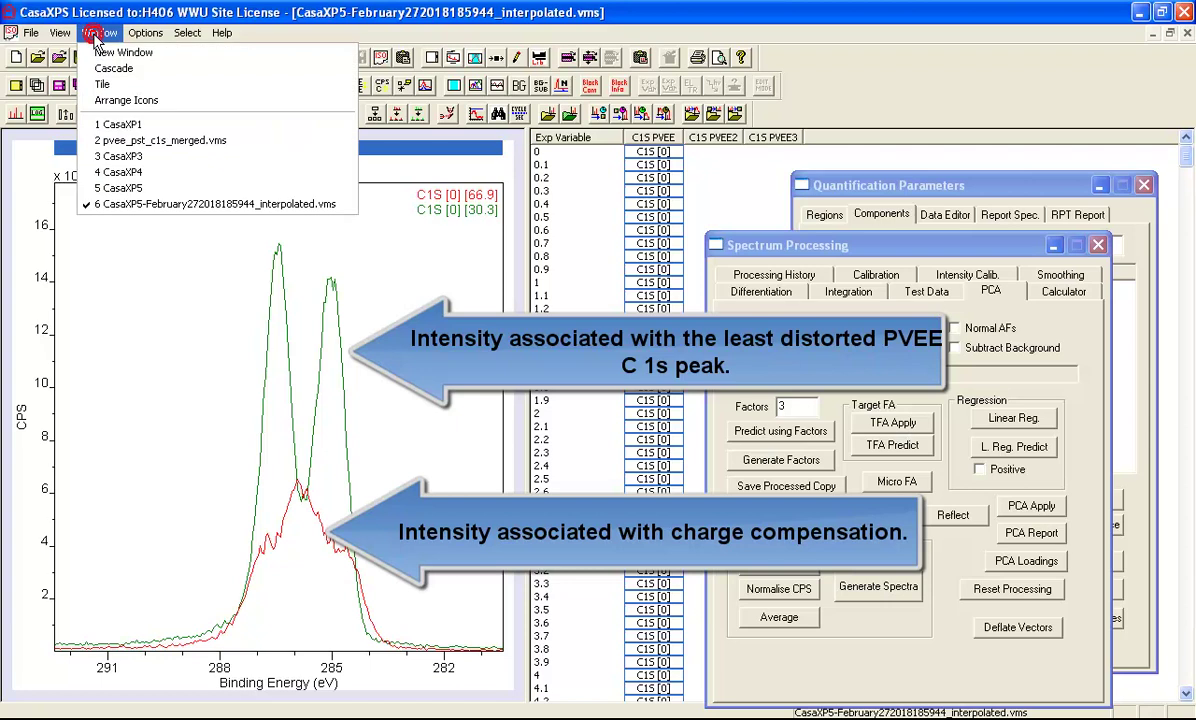
{"action": "left_click", "coordinate": [115, 189]}
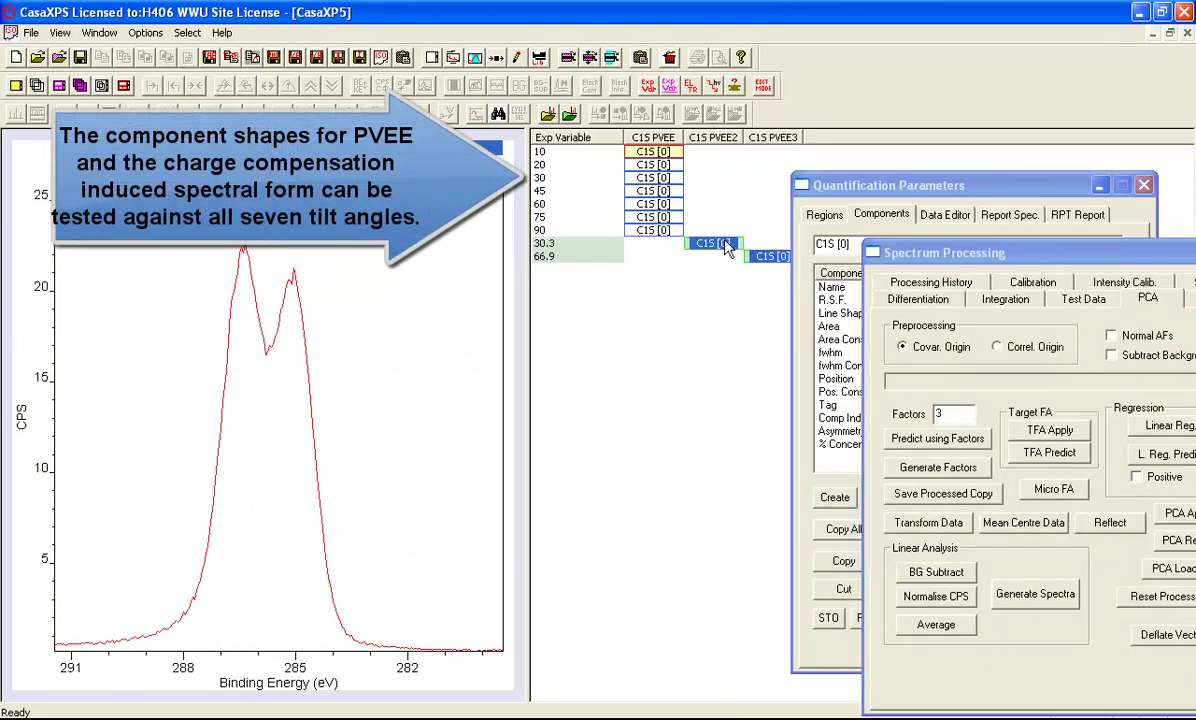
{"action": "left_click", "coordinate": [35, 85]}
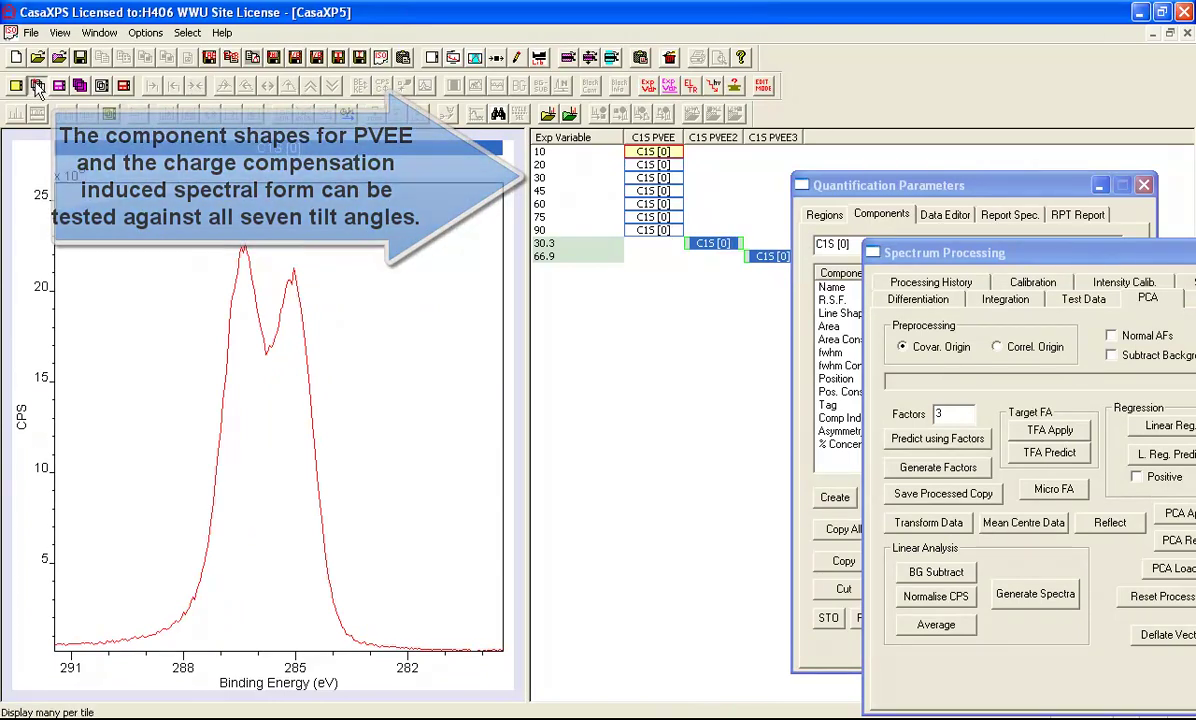
{"action": "left_click", "coordinate": [651, 139]}
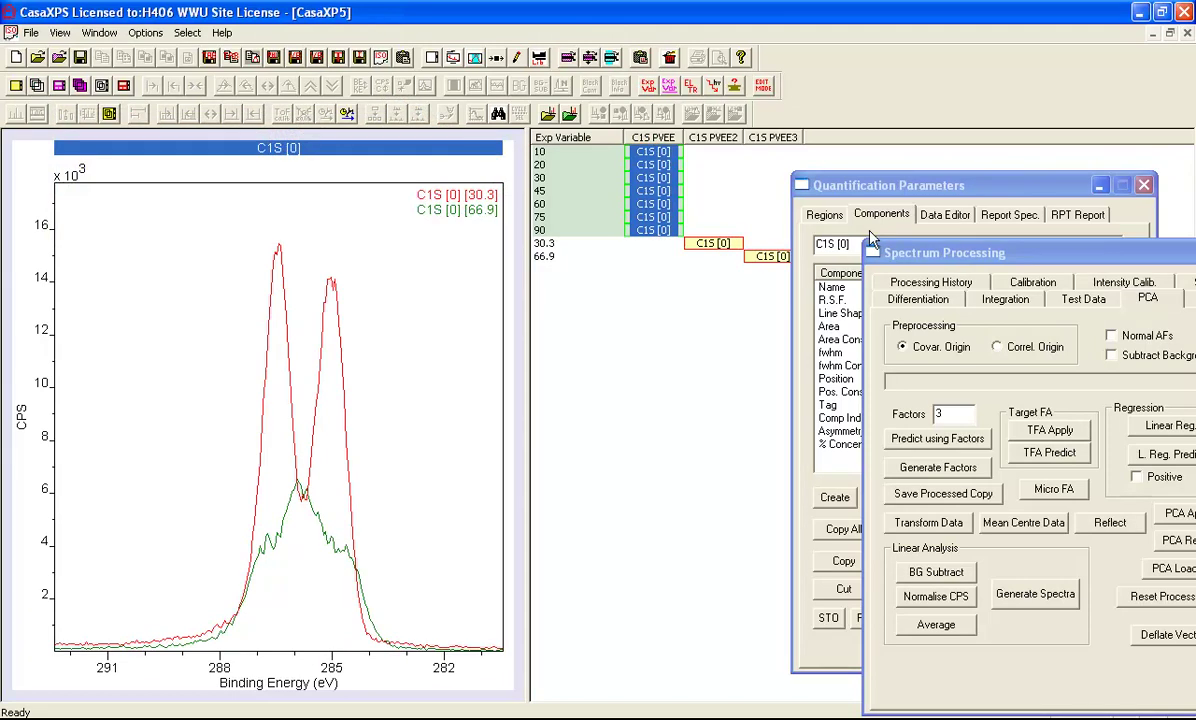
{"action": "left_click_drag", "start_coordinate": [925, 255], "coordinate": [846, 180]}
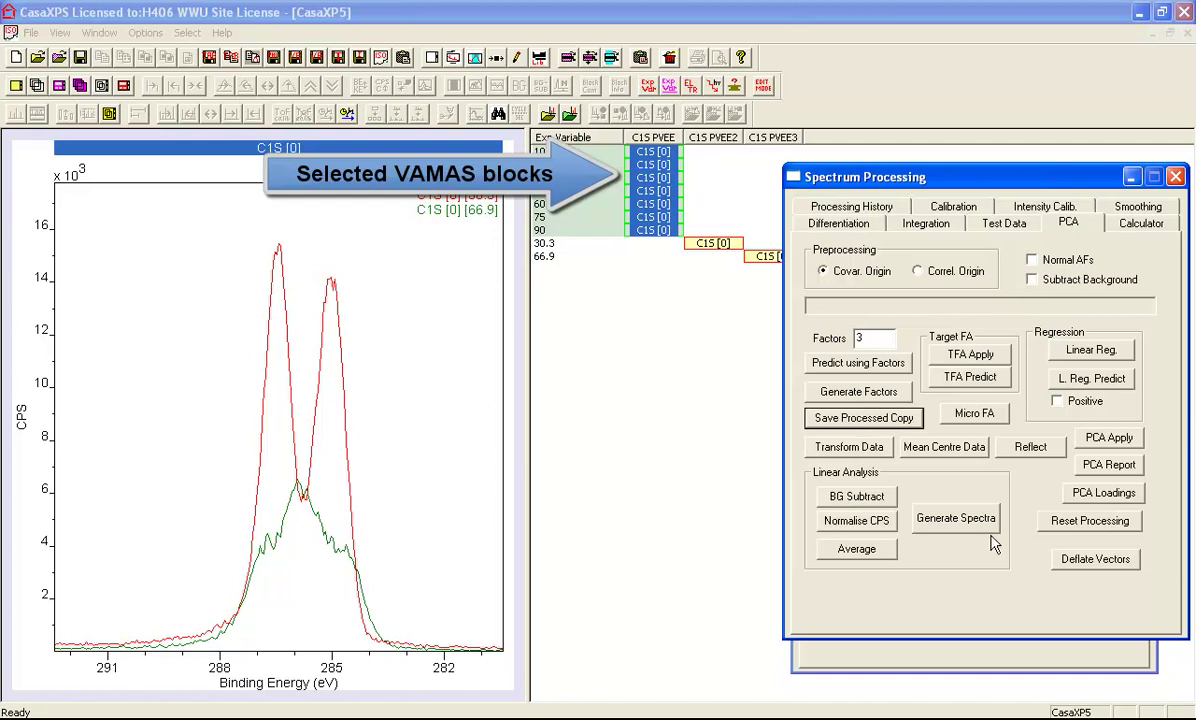
Fit all tilt-angle spectra with both component forms and overlay the four 10° traces.
{"action": "left_click", "coordinate": [942, 528]}
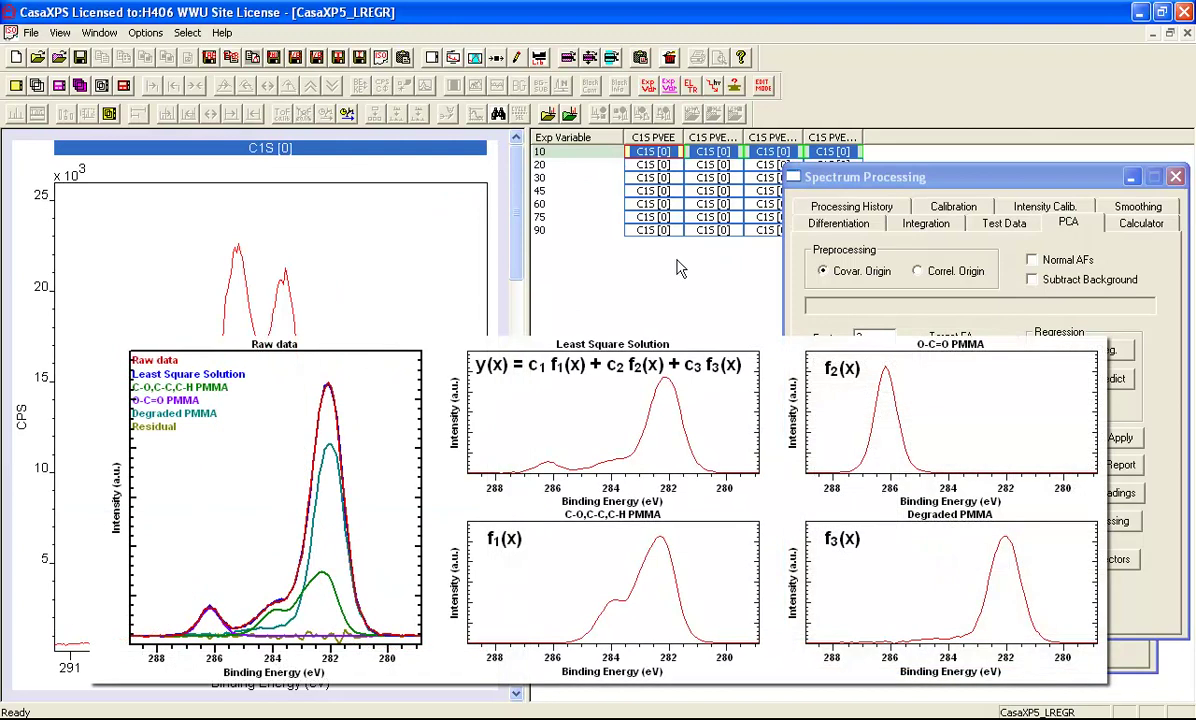
{"action": "left_click", "coordinate": [101, 85]}
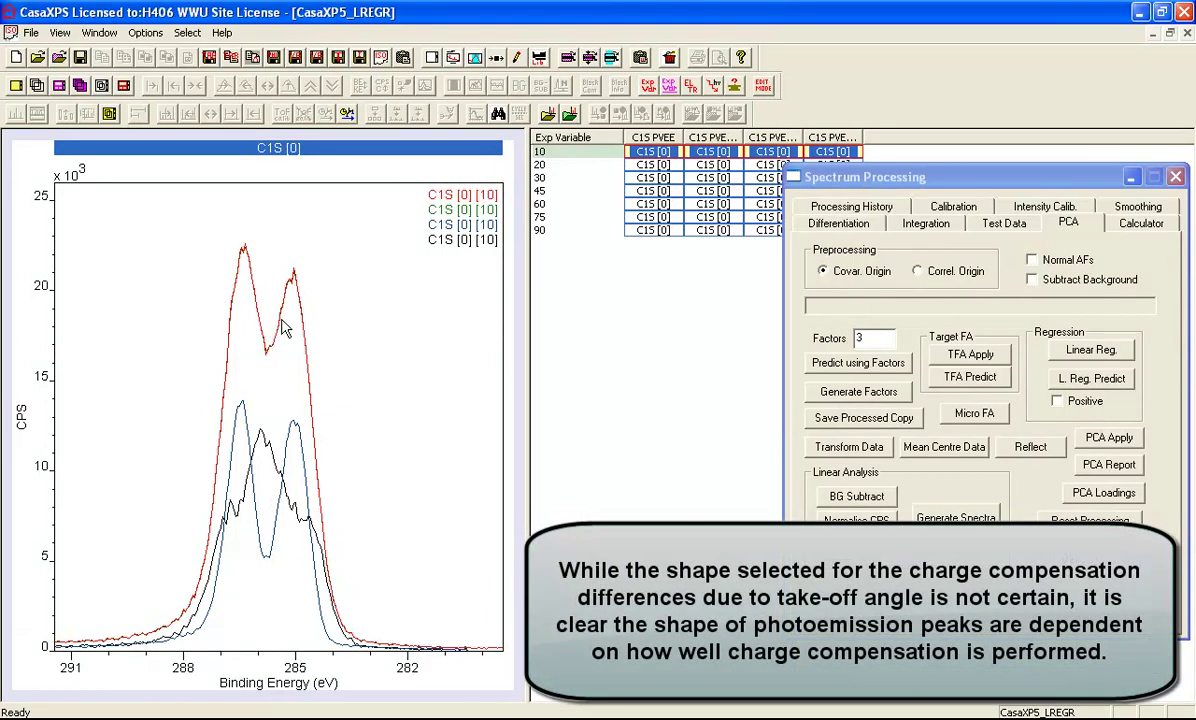
Step through the fits for tilt angles 20, 30, 60, 75 and 90, returning to 45.
{"action": "key", "text": "Down"}
{"action": "key", "text": "Down"}
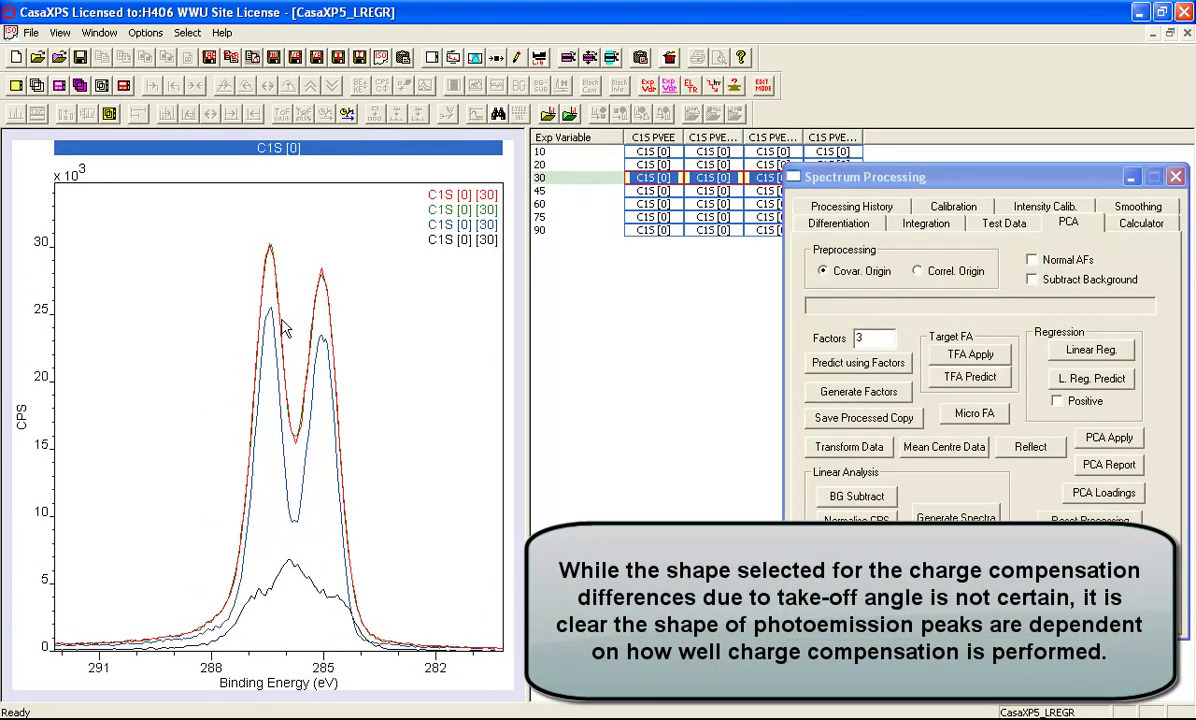
{"action": "key", "text": "Down"}
{"action": "key", "text": "Down"}
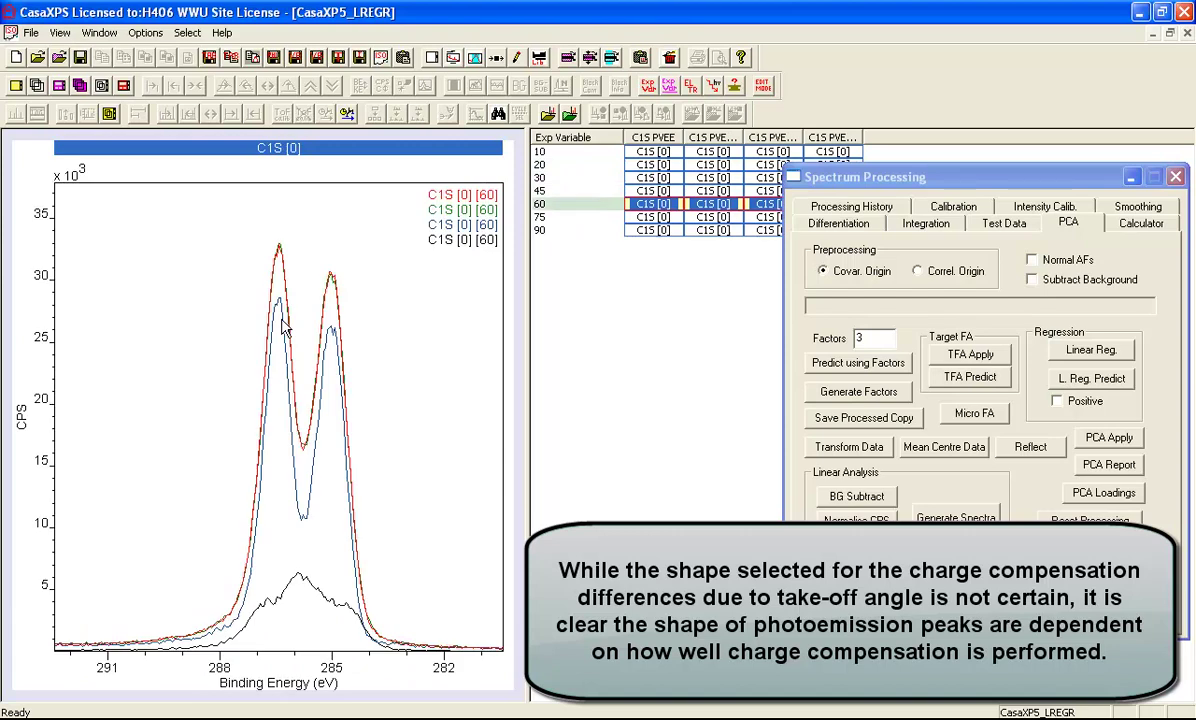
{"action": "key", "text": "Down"}
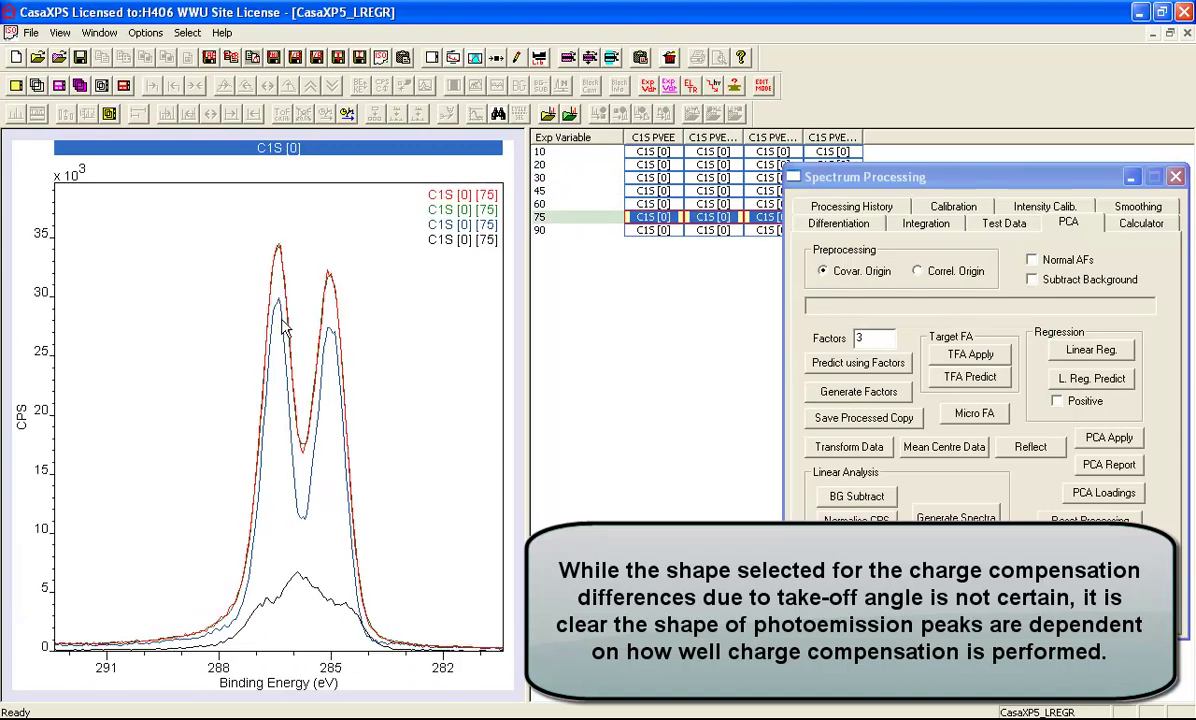
{"action": "key", "text": "Down"}
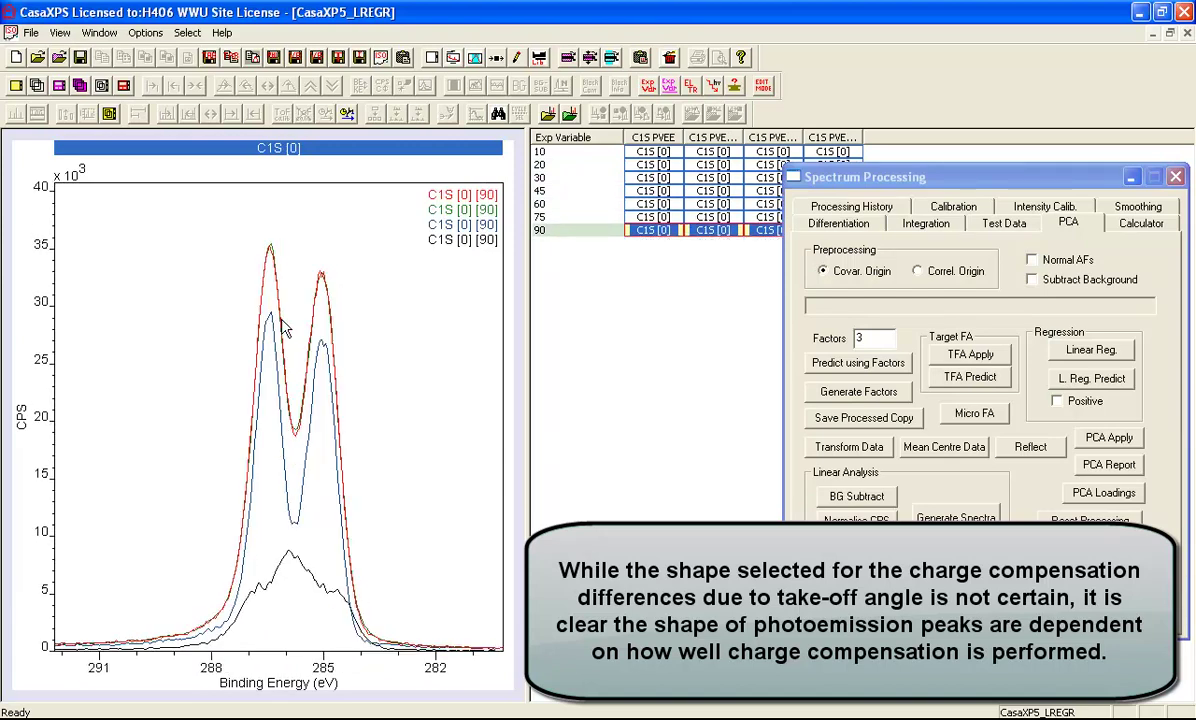
{"action": "key", "text": "Up"}
{"action": "key", "text": "Up"}
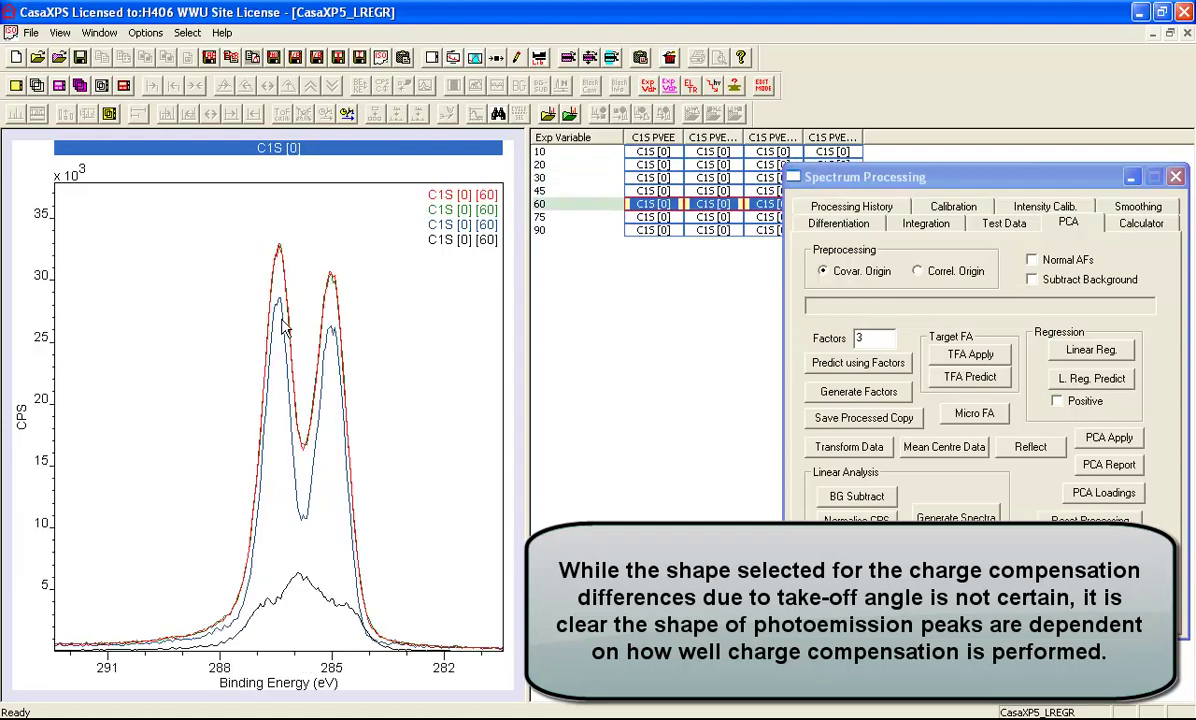
{"action": "key", "text": "Up"}
{"action": "key", "text": "Down"}
{"action": "key", "text": "Down"}
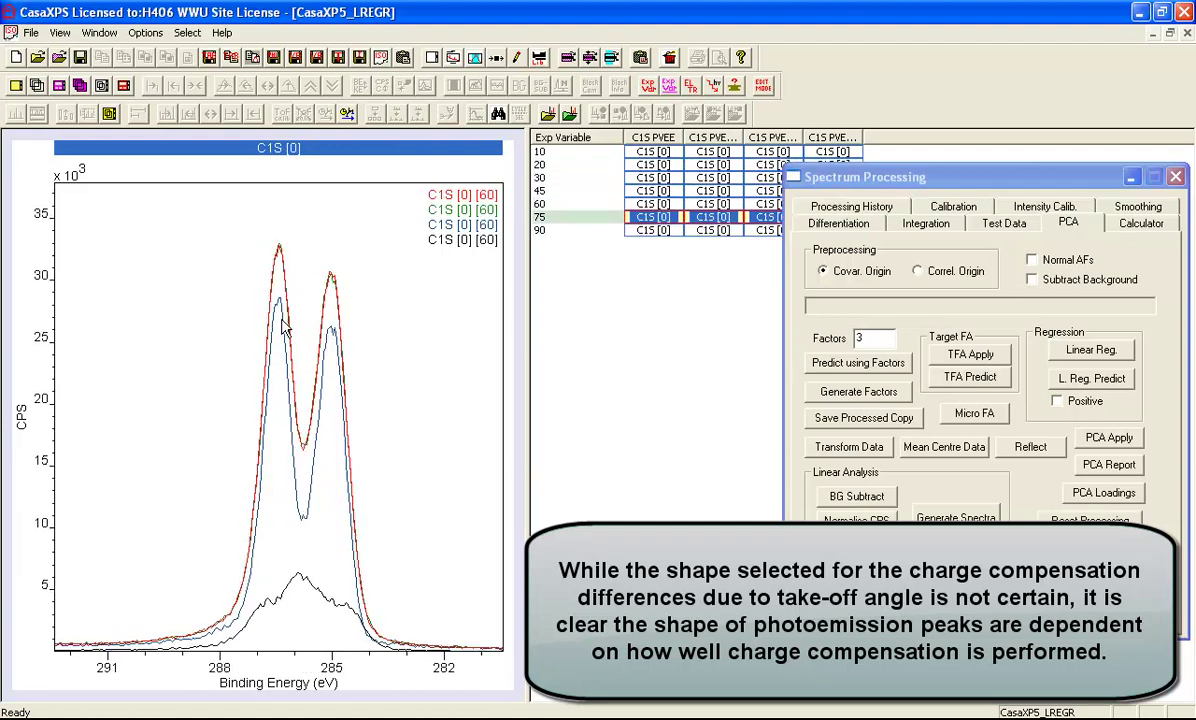
{"action": "key", "text": "Down"}
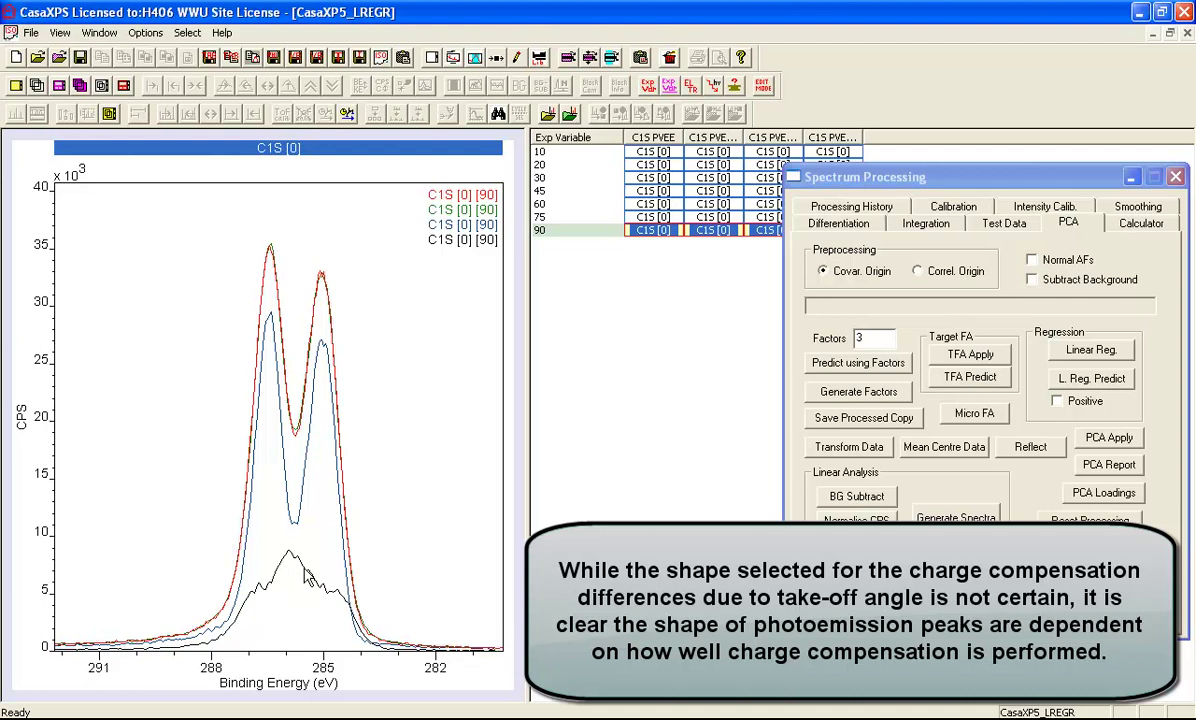
{"action": "key", "text": "Up"}
{"action": "key", "text": "Up"}
{"action": "key", "text": "Up"}
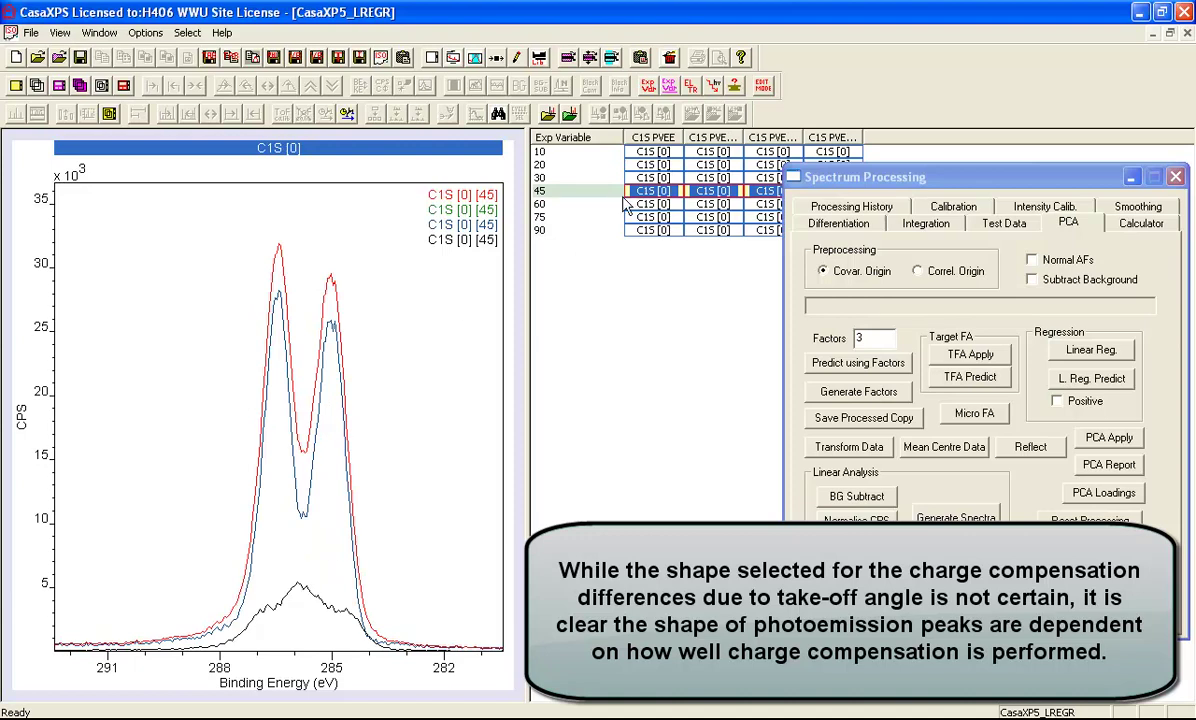
Display the tilt angle 90 and 10 fits, then review the 20 and 30 fits.
{"action": "left_click", "coordinate": [572, 232]}
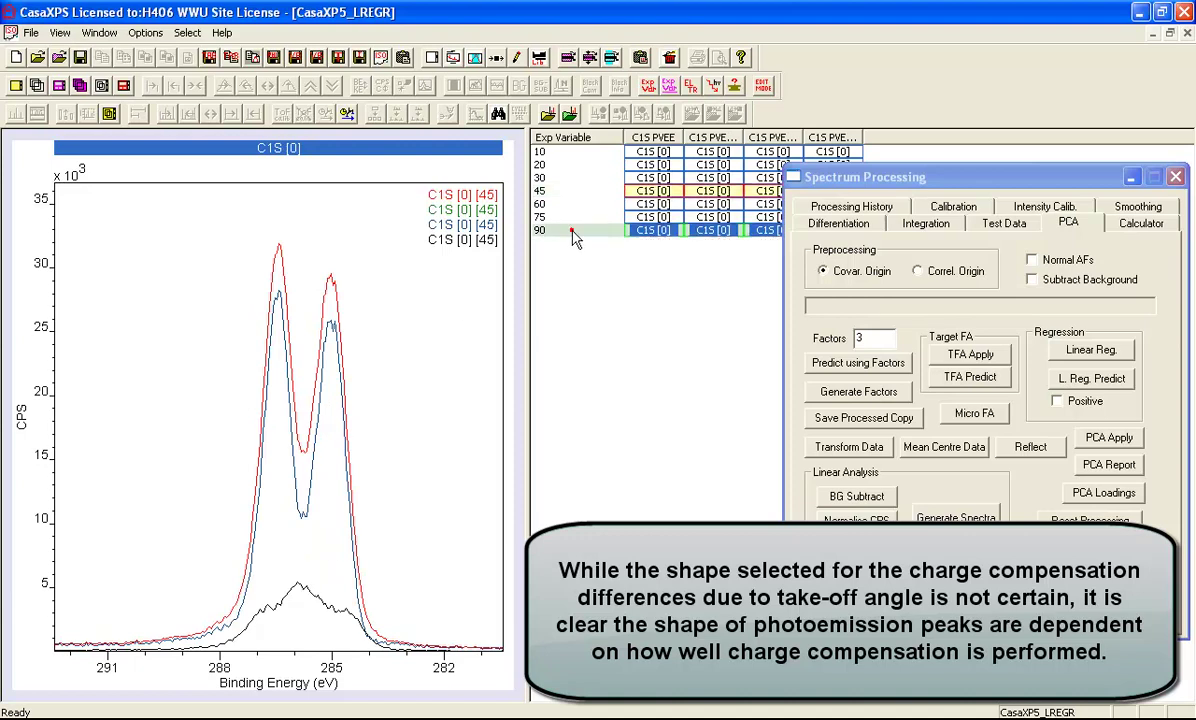
{"action": "left_click", "coordinate": [101, 86]}
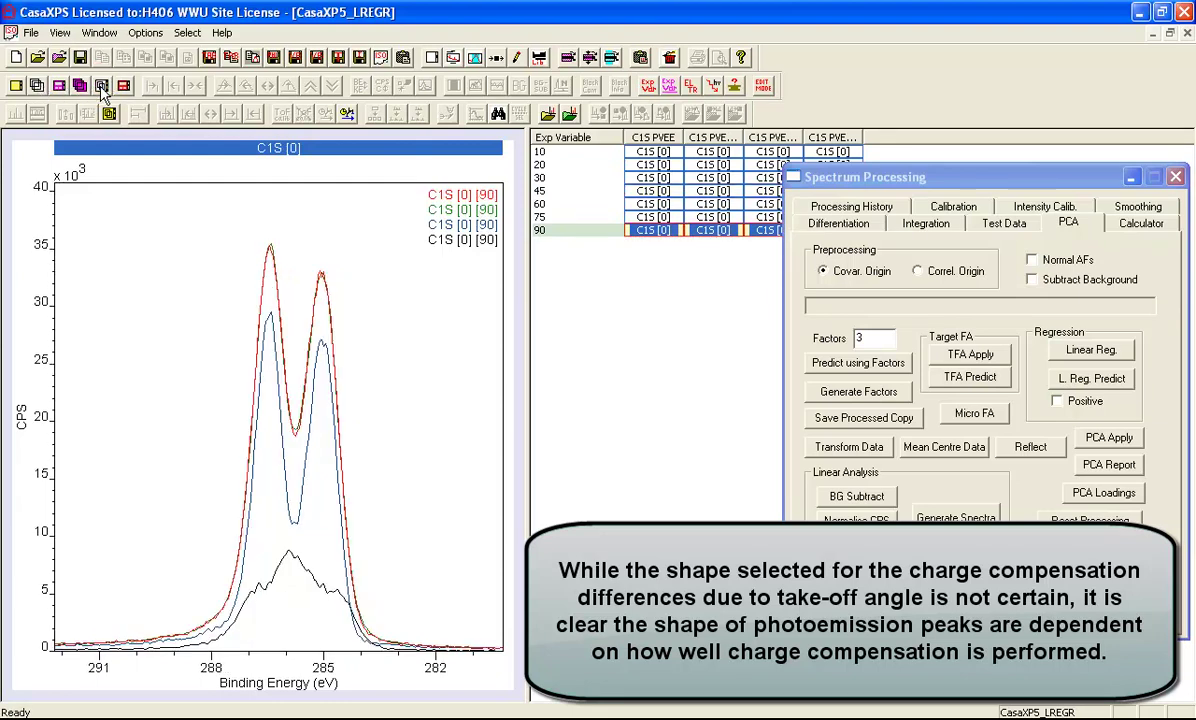
{"action": "left_click", "coordinate": [538, 151]}
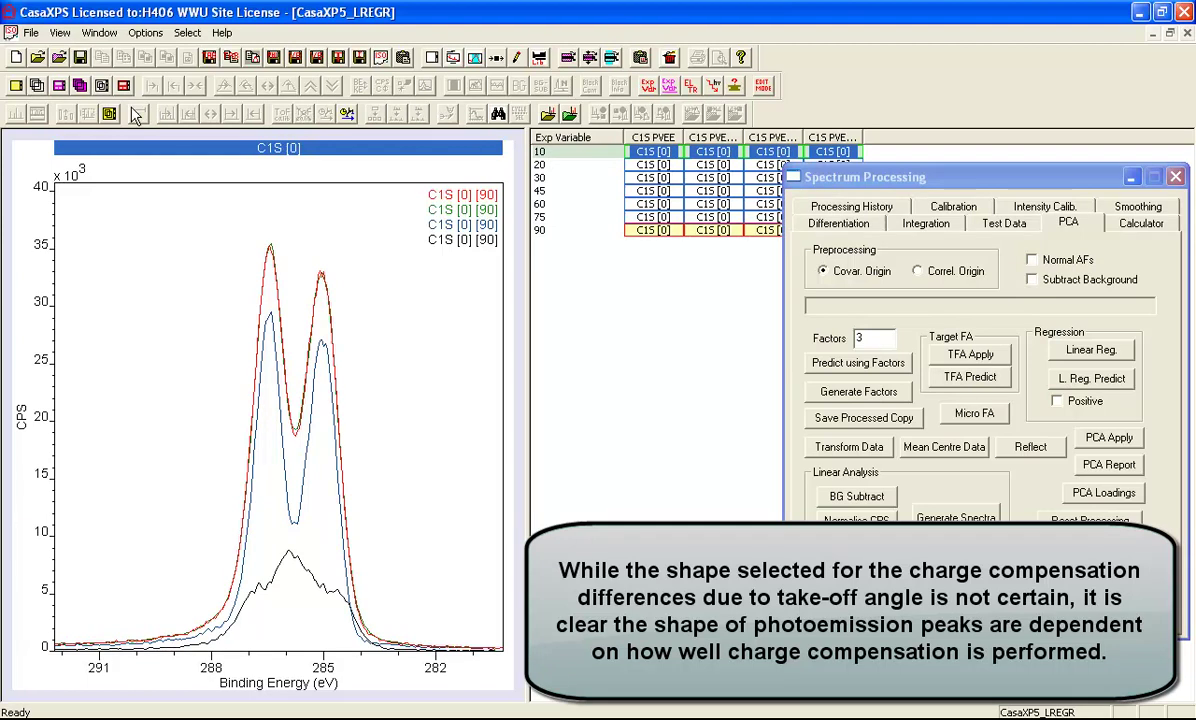
{"action": "left_click", "coordinate": [101, 86]}
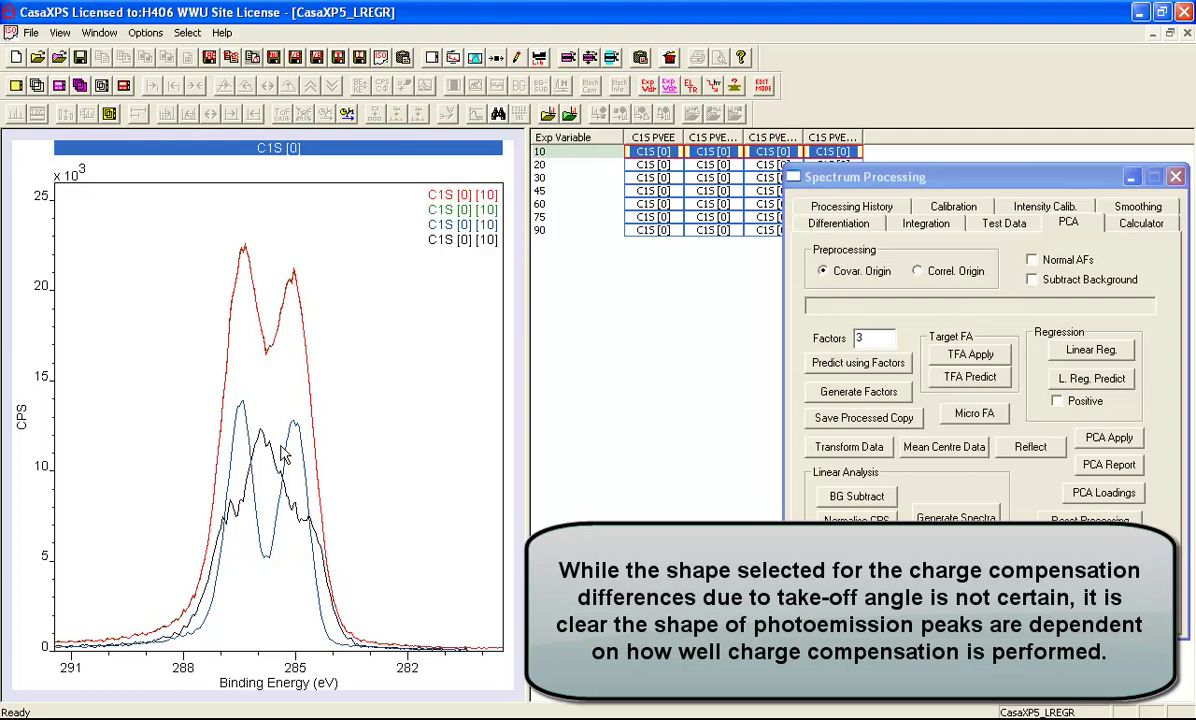
{"action": "key", "text": "Down"}
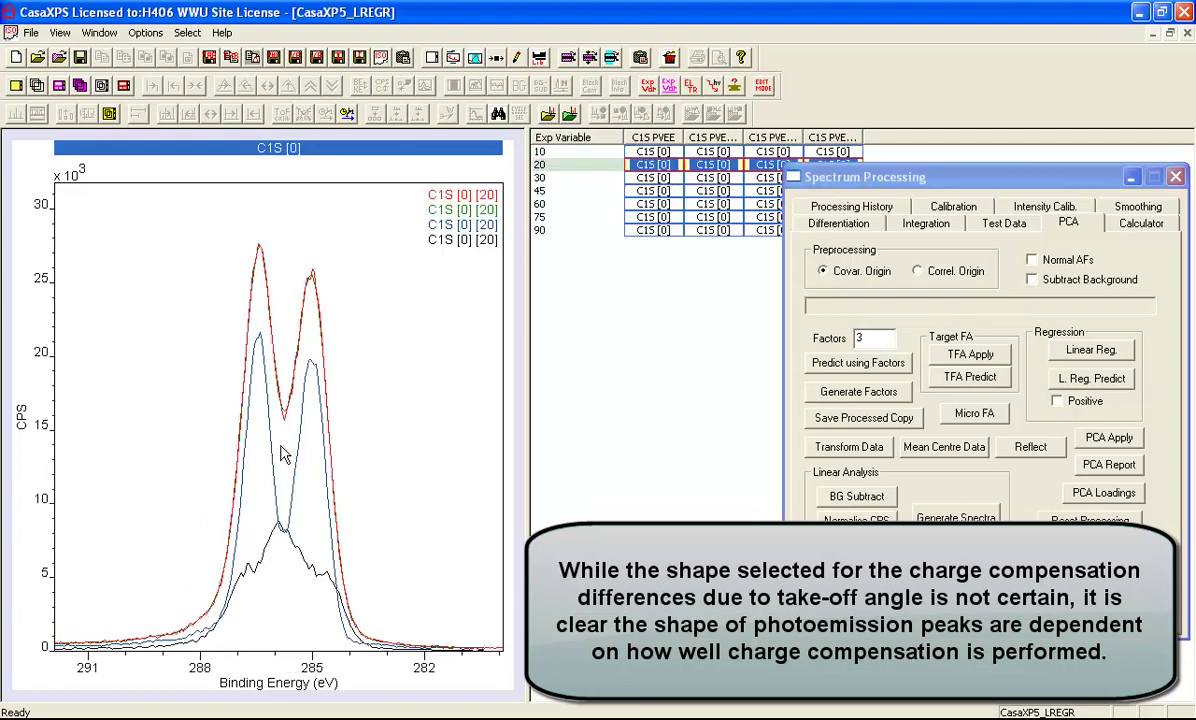
{"action": "key", "text": "Down"}
{"action": "key", "text": "Down"}
{"action": "key", "text": "Down"}
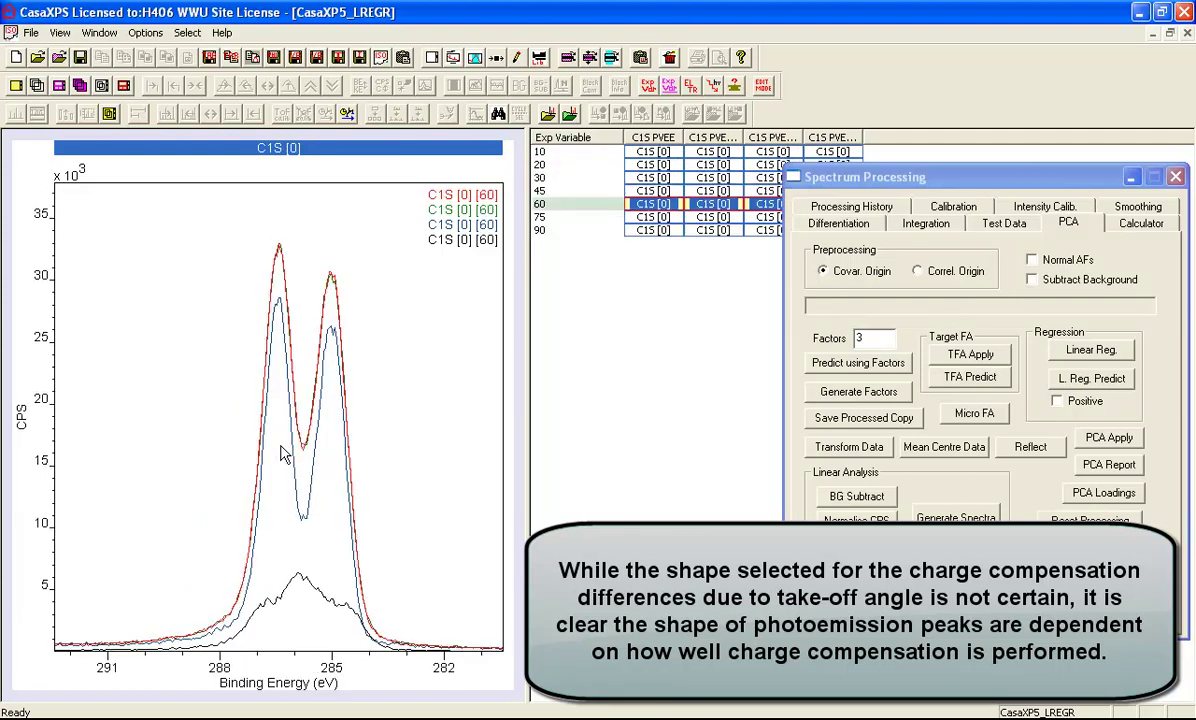
{"action": "key", "text": "Up"}
{"action": "key", "text": "Up"}
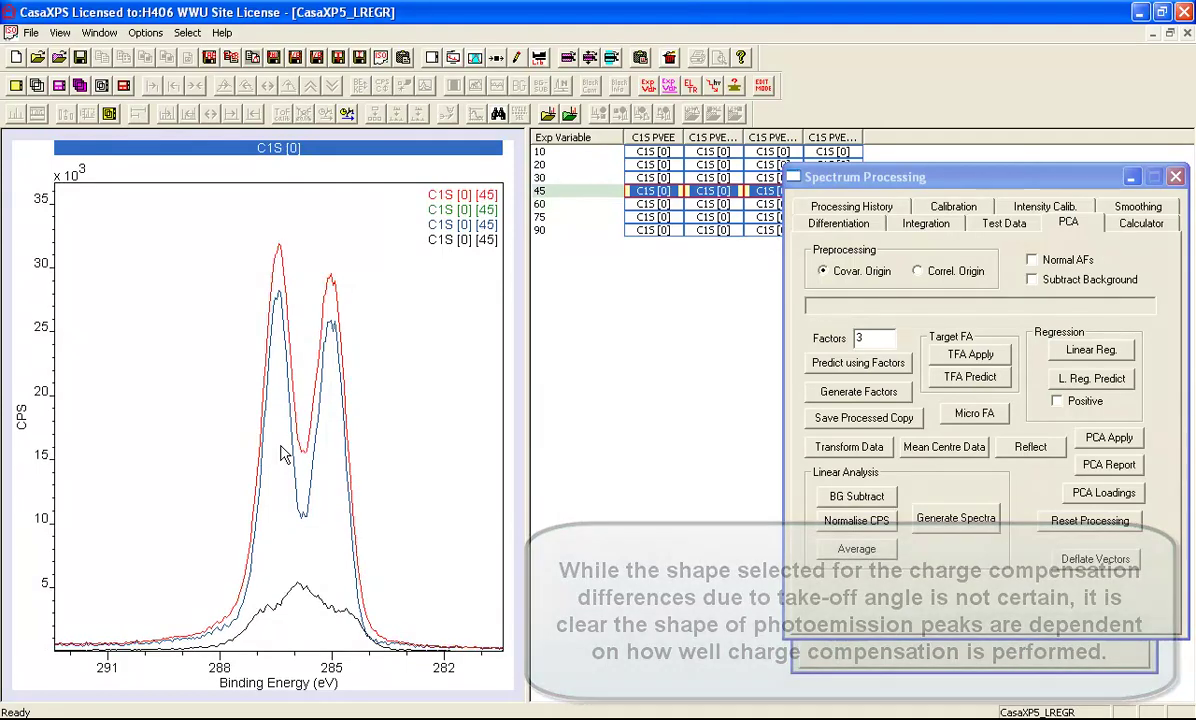